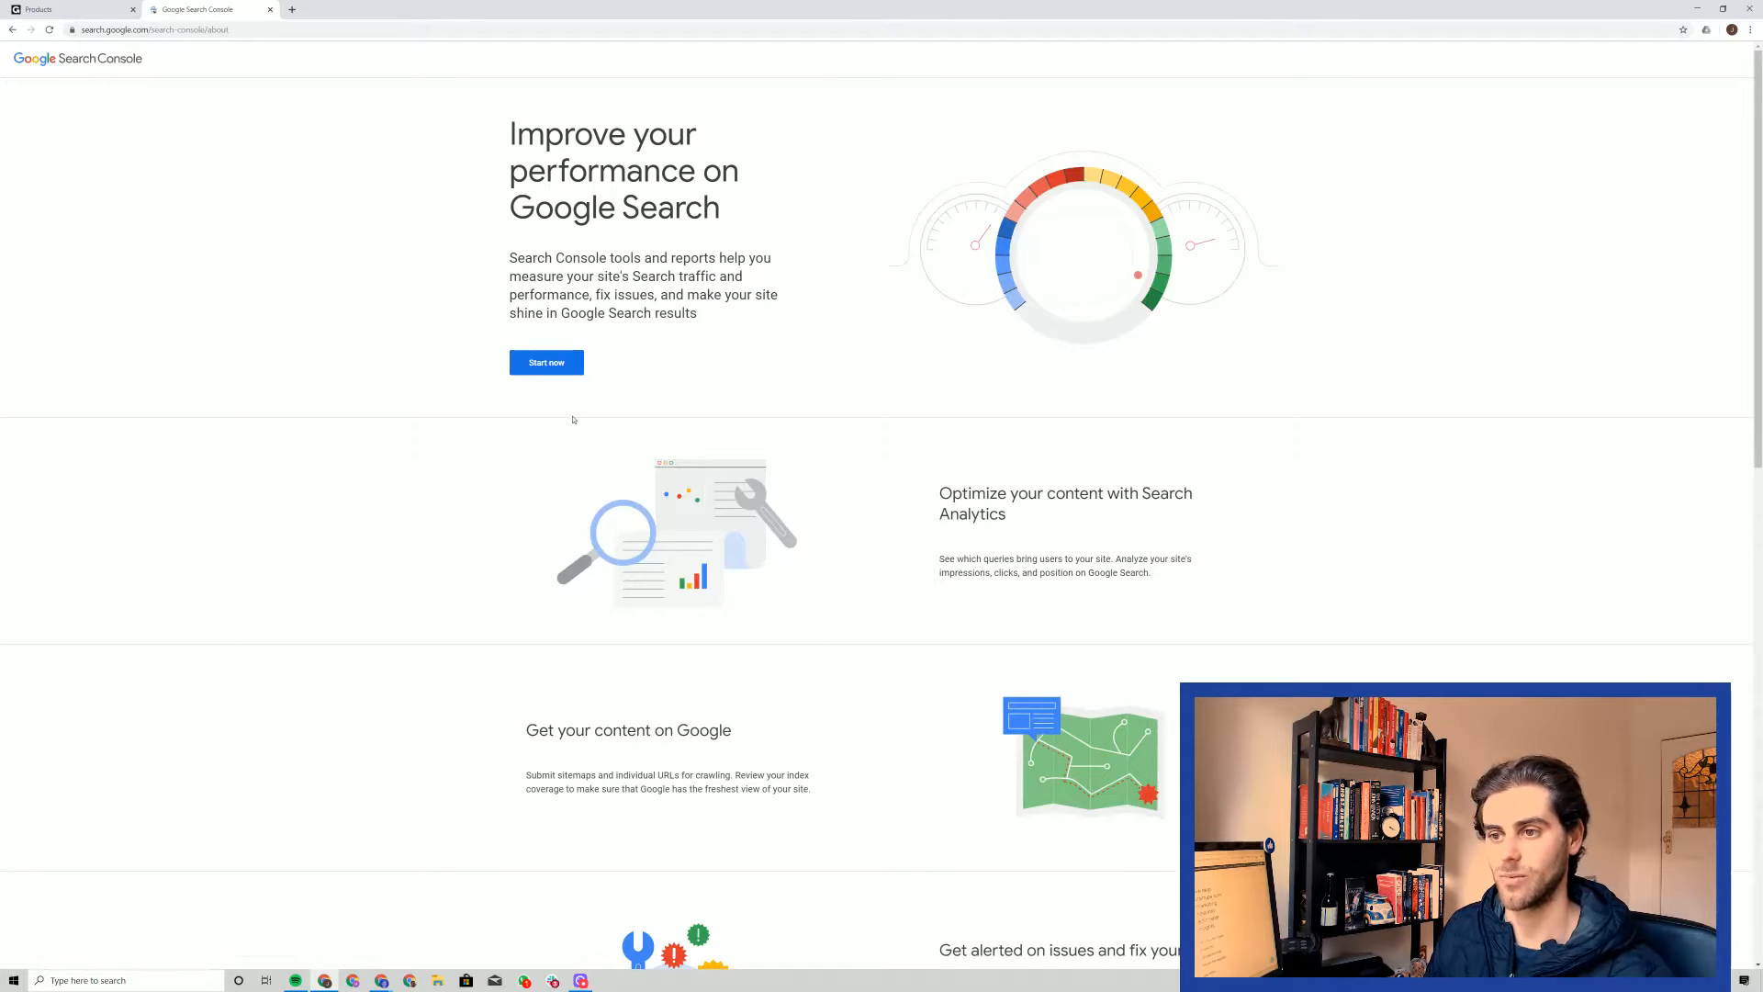
Open Google Search Console and begin adding a new property from the property selector
left_click(542, 364)
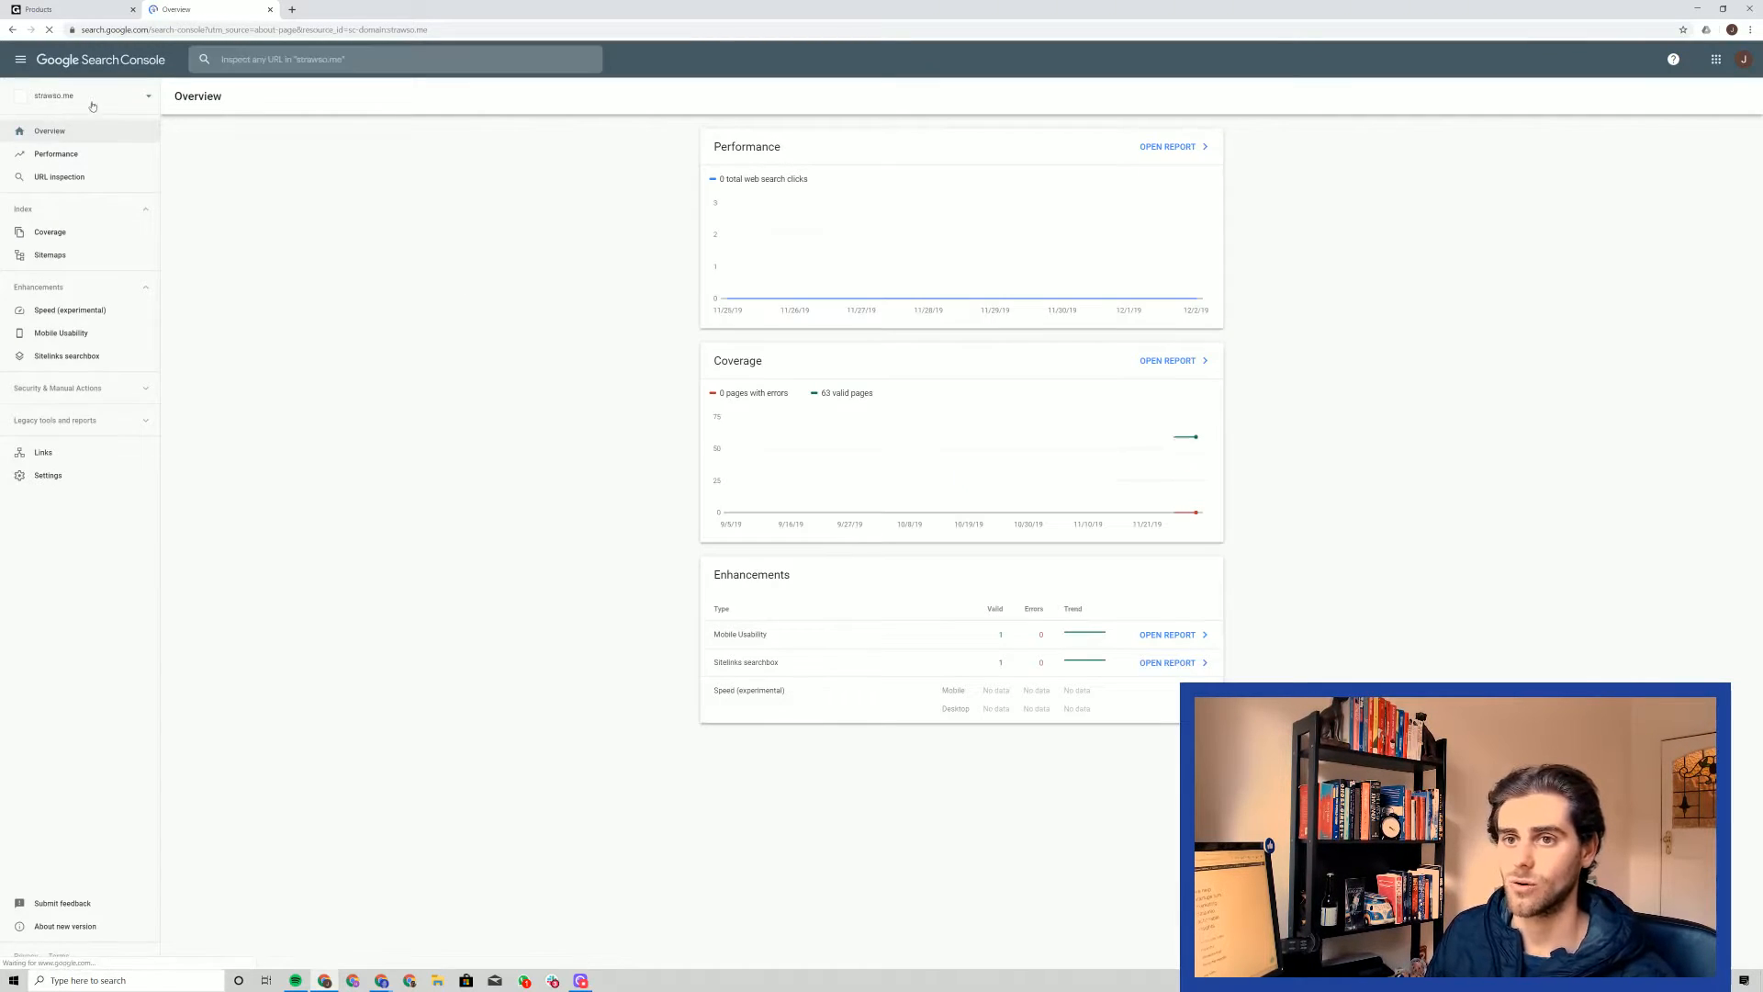
left_click(127, 101)
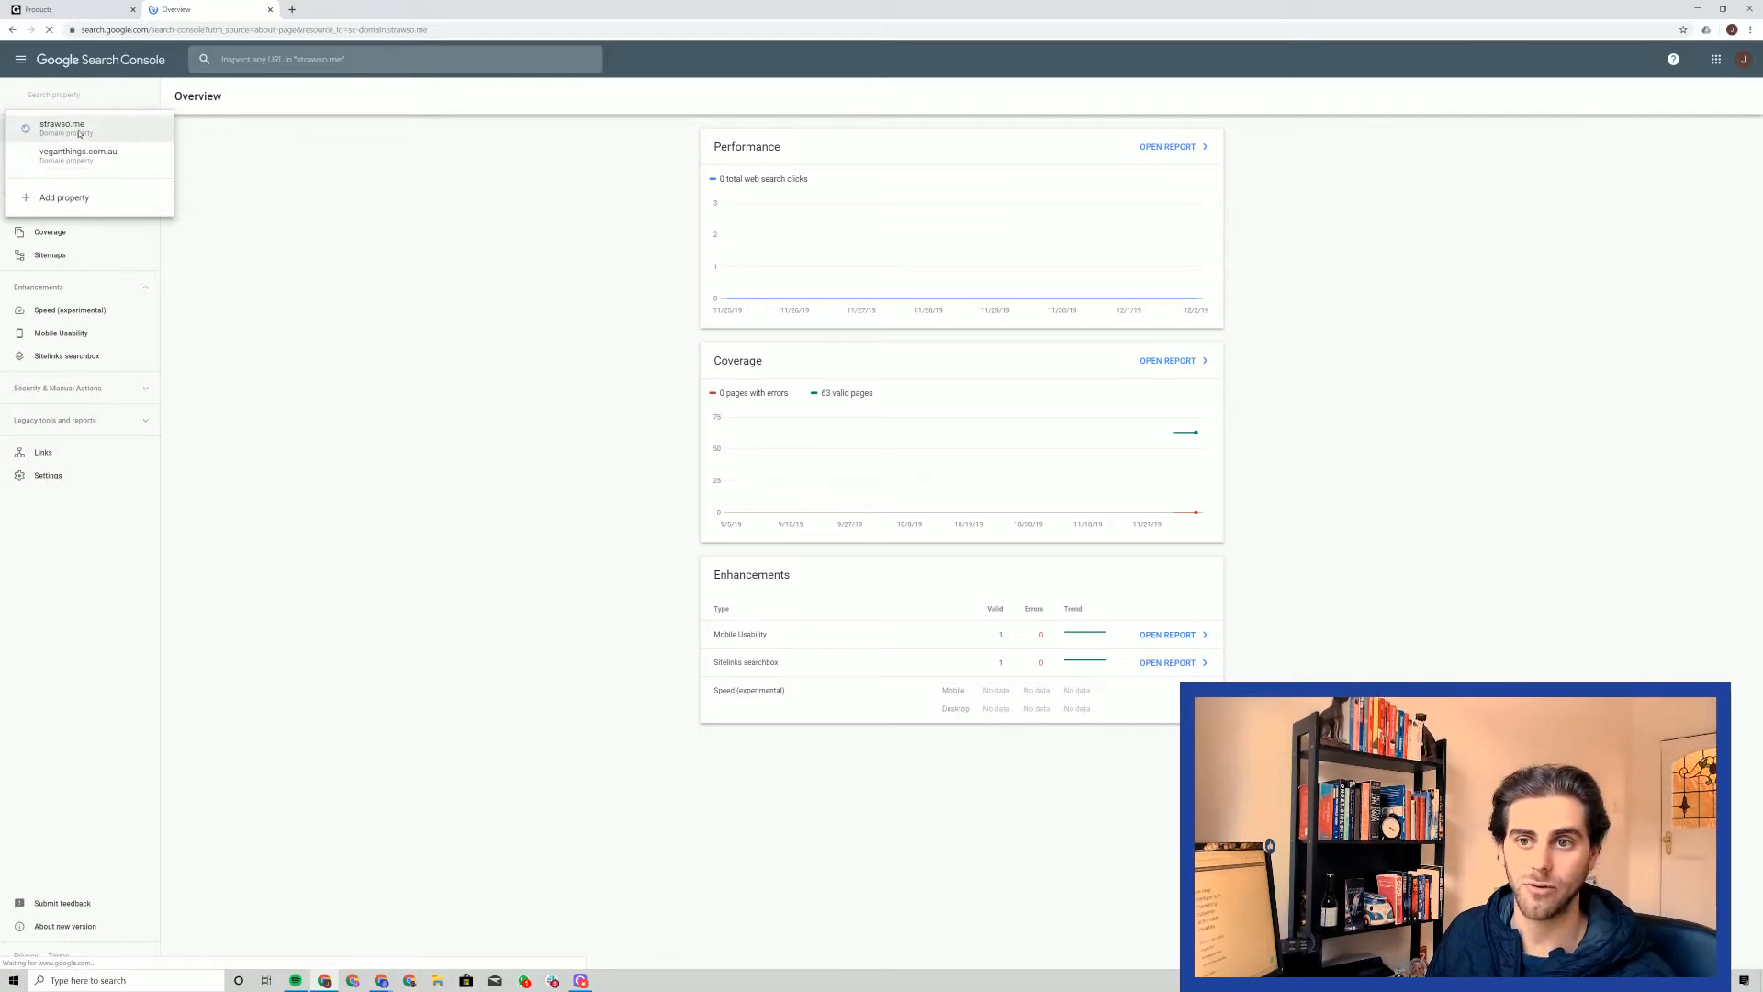
left_click(76, 205)
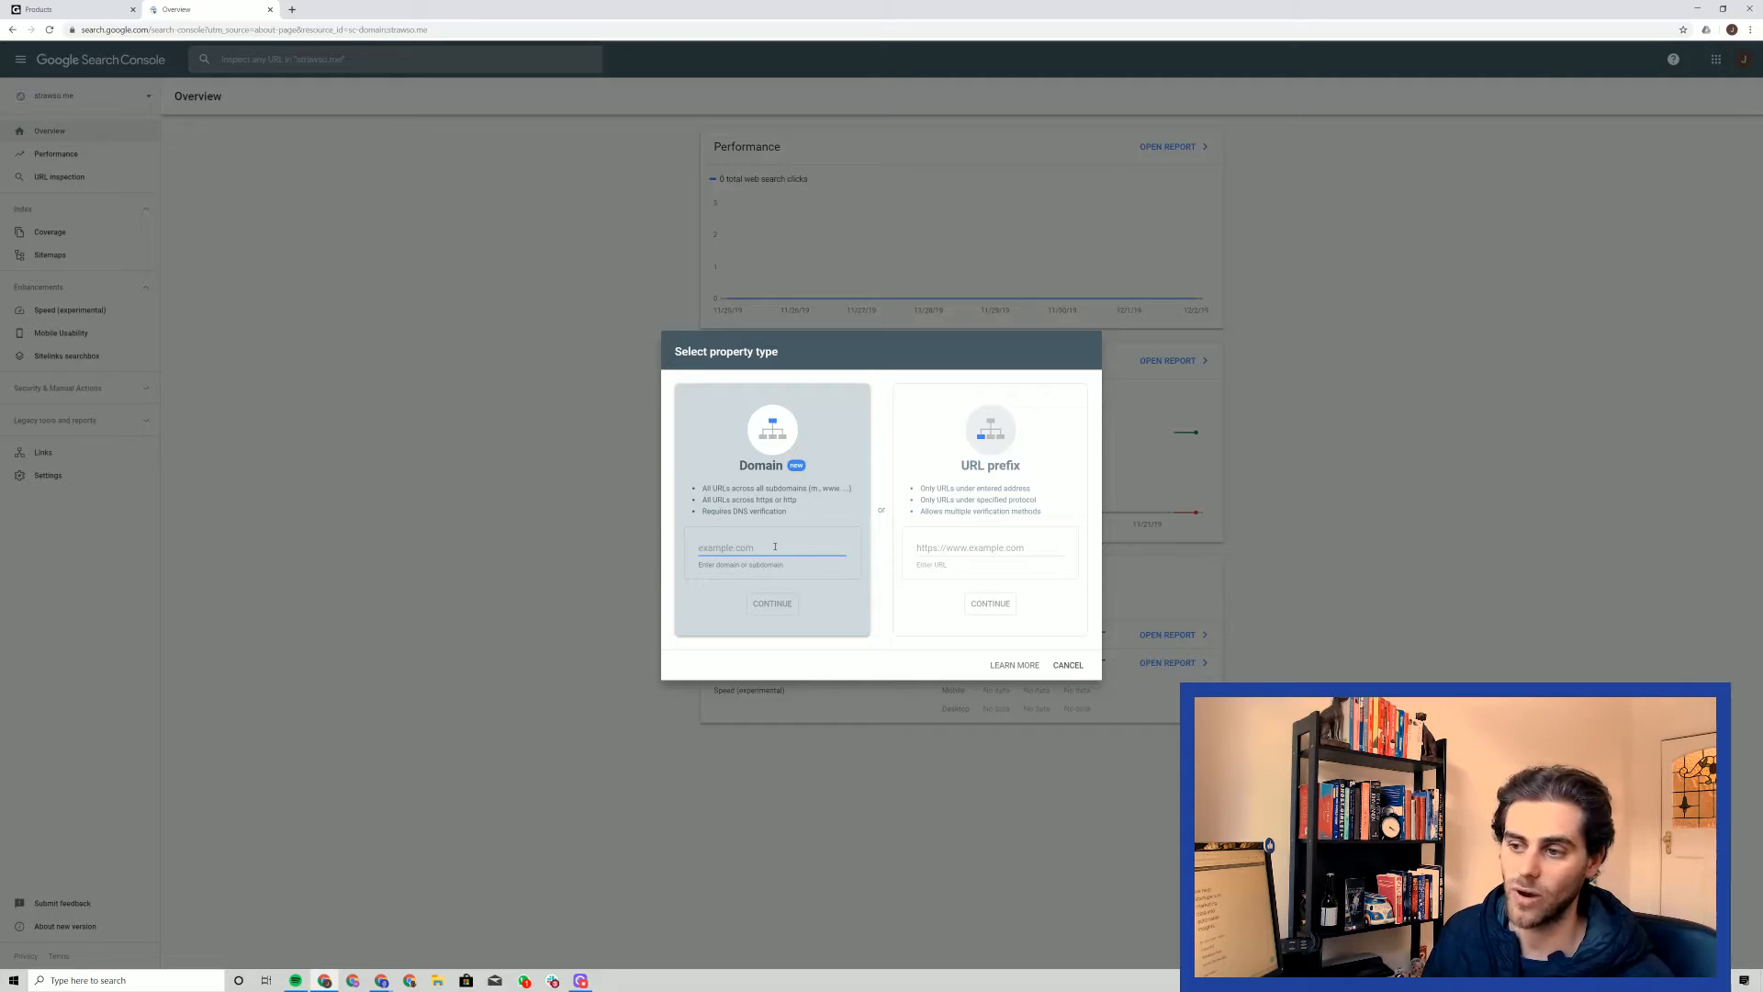
double_click(753, 468)
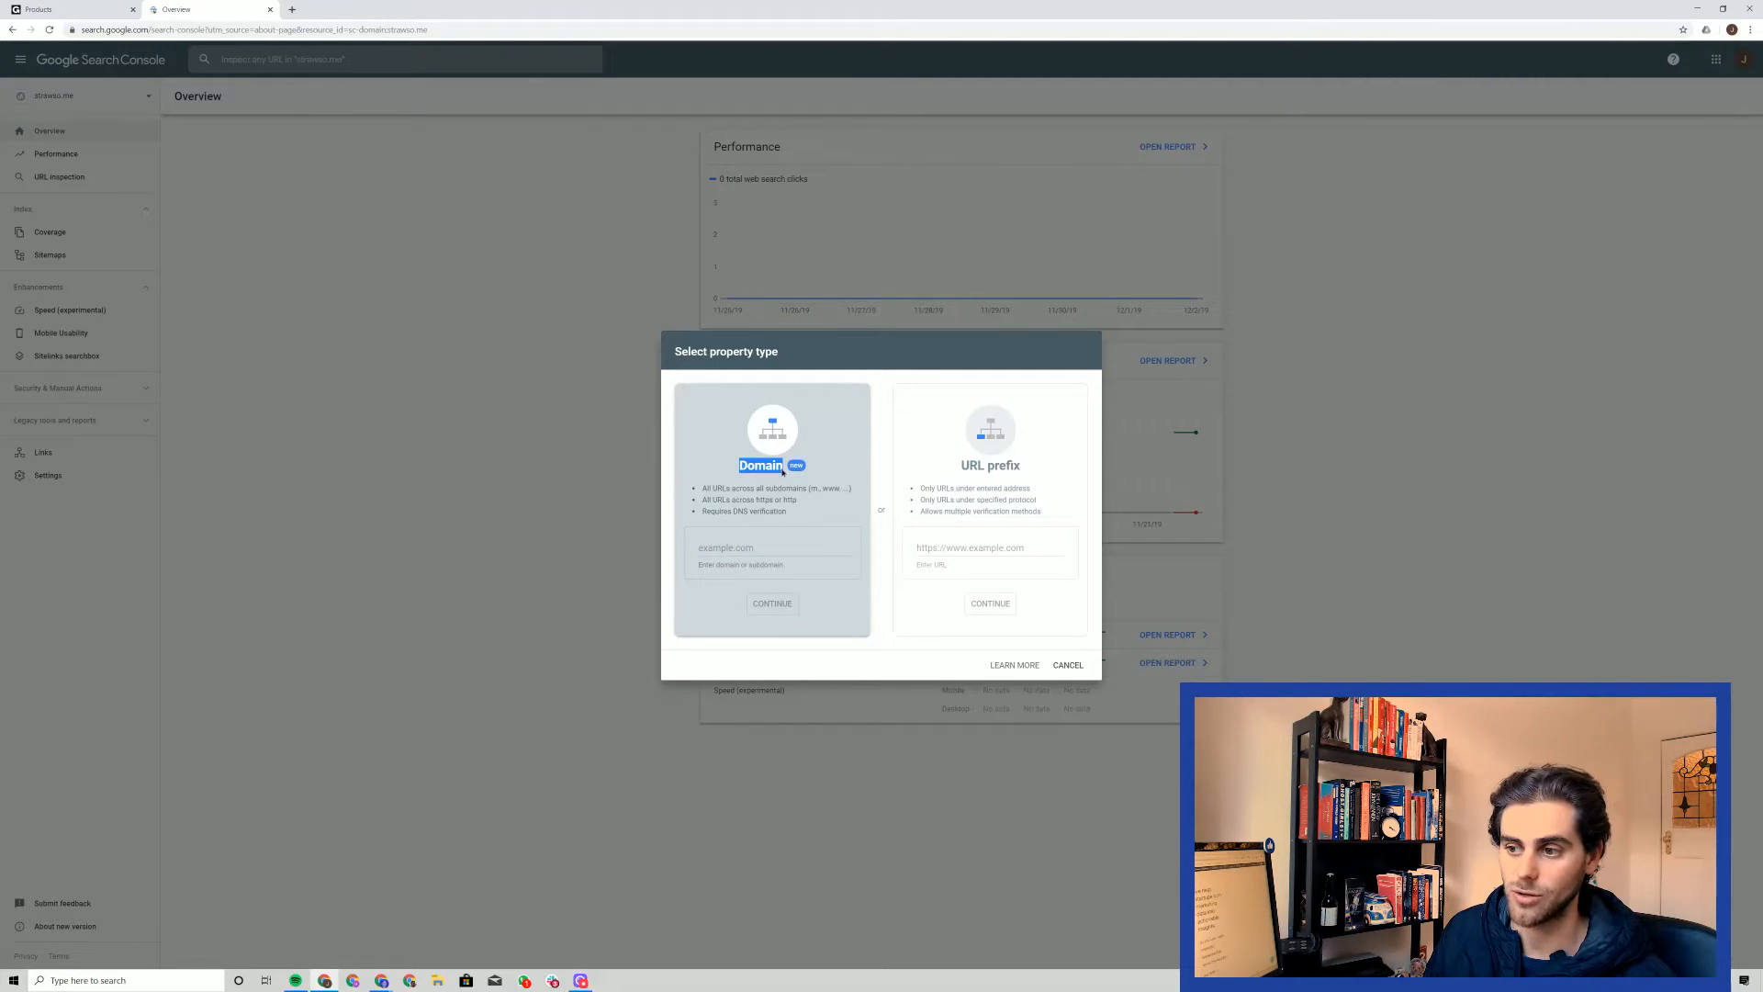
left_click_drag(959, 468, 1024, 469)
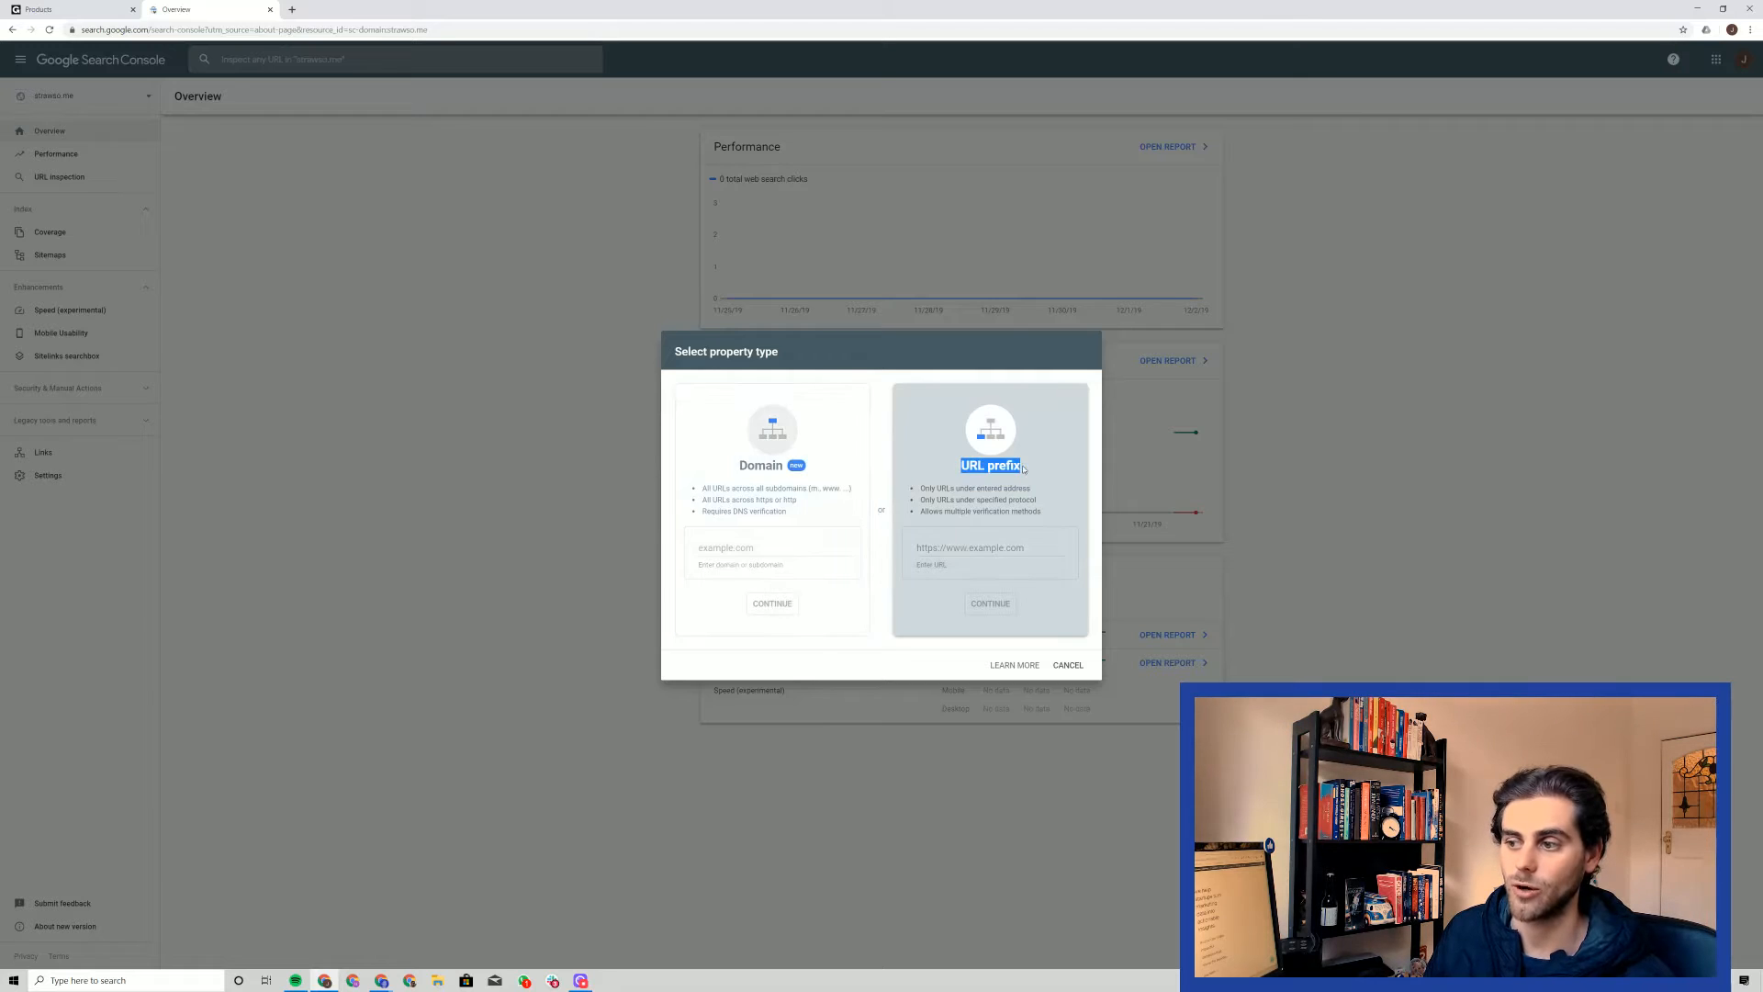
left_click(778, 552)
left_click(783, 553)
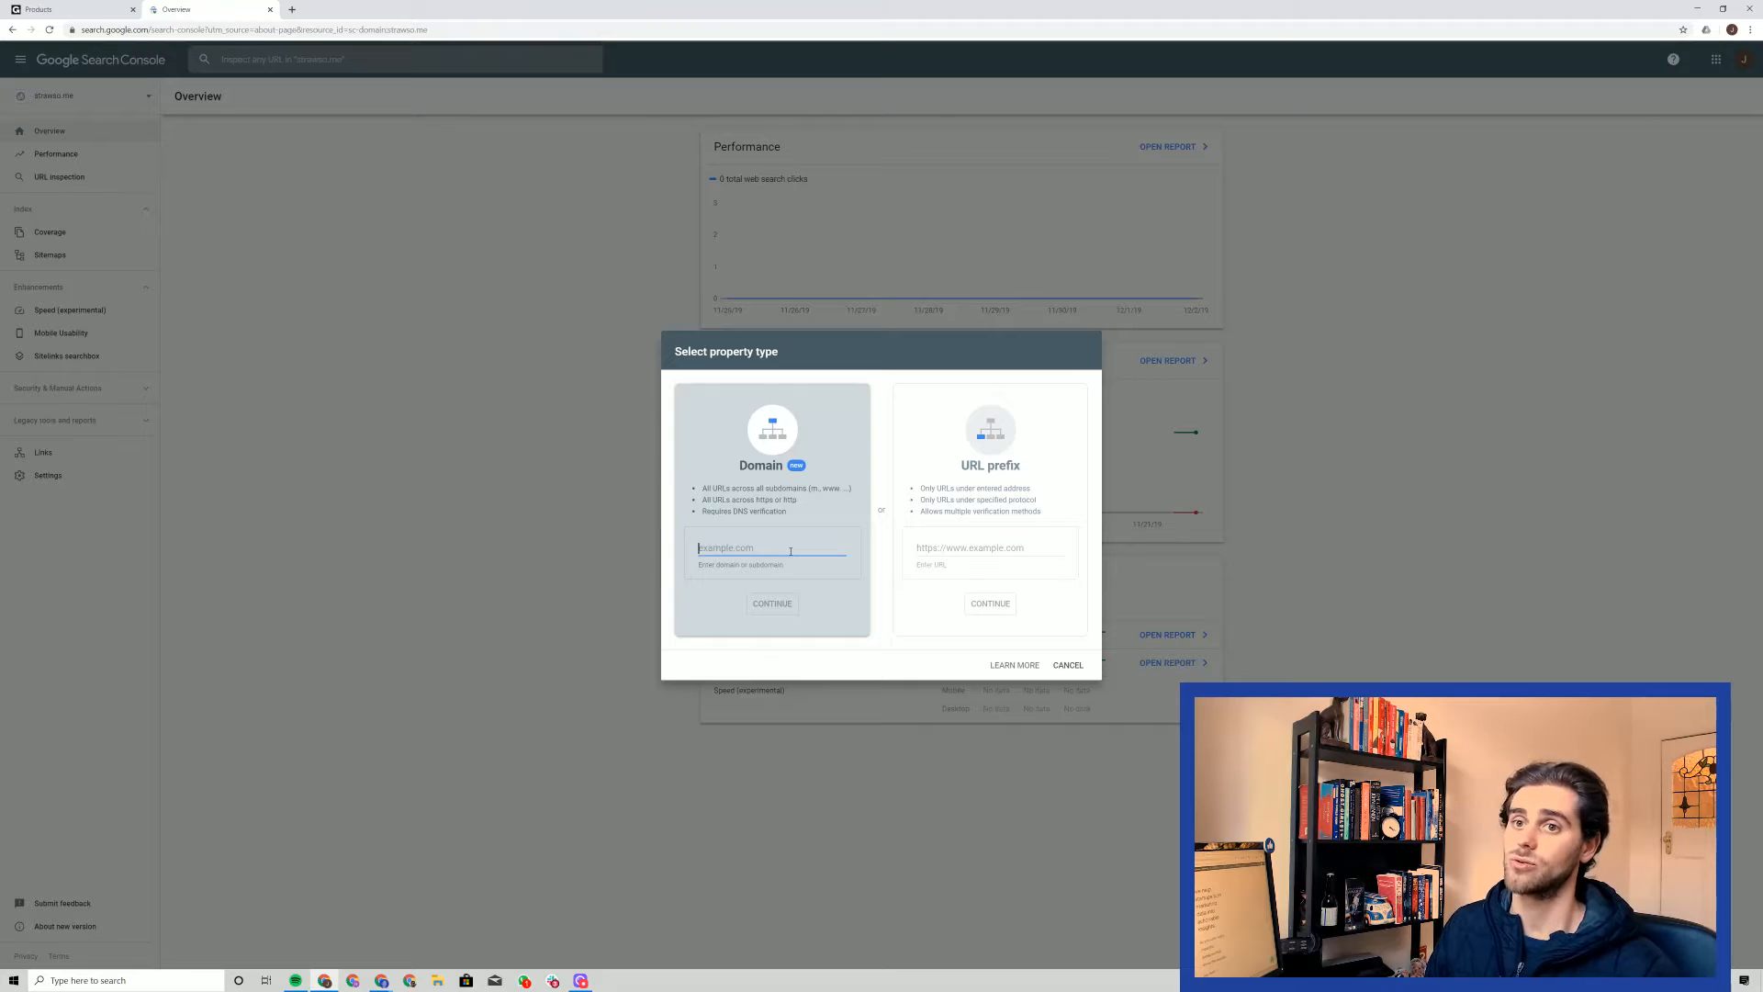
type("ww")
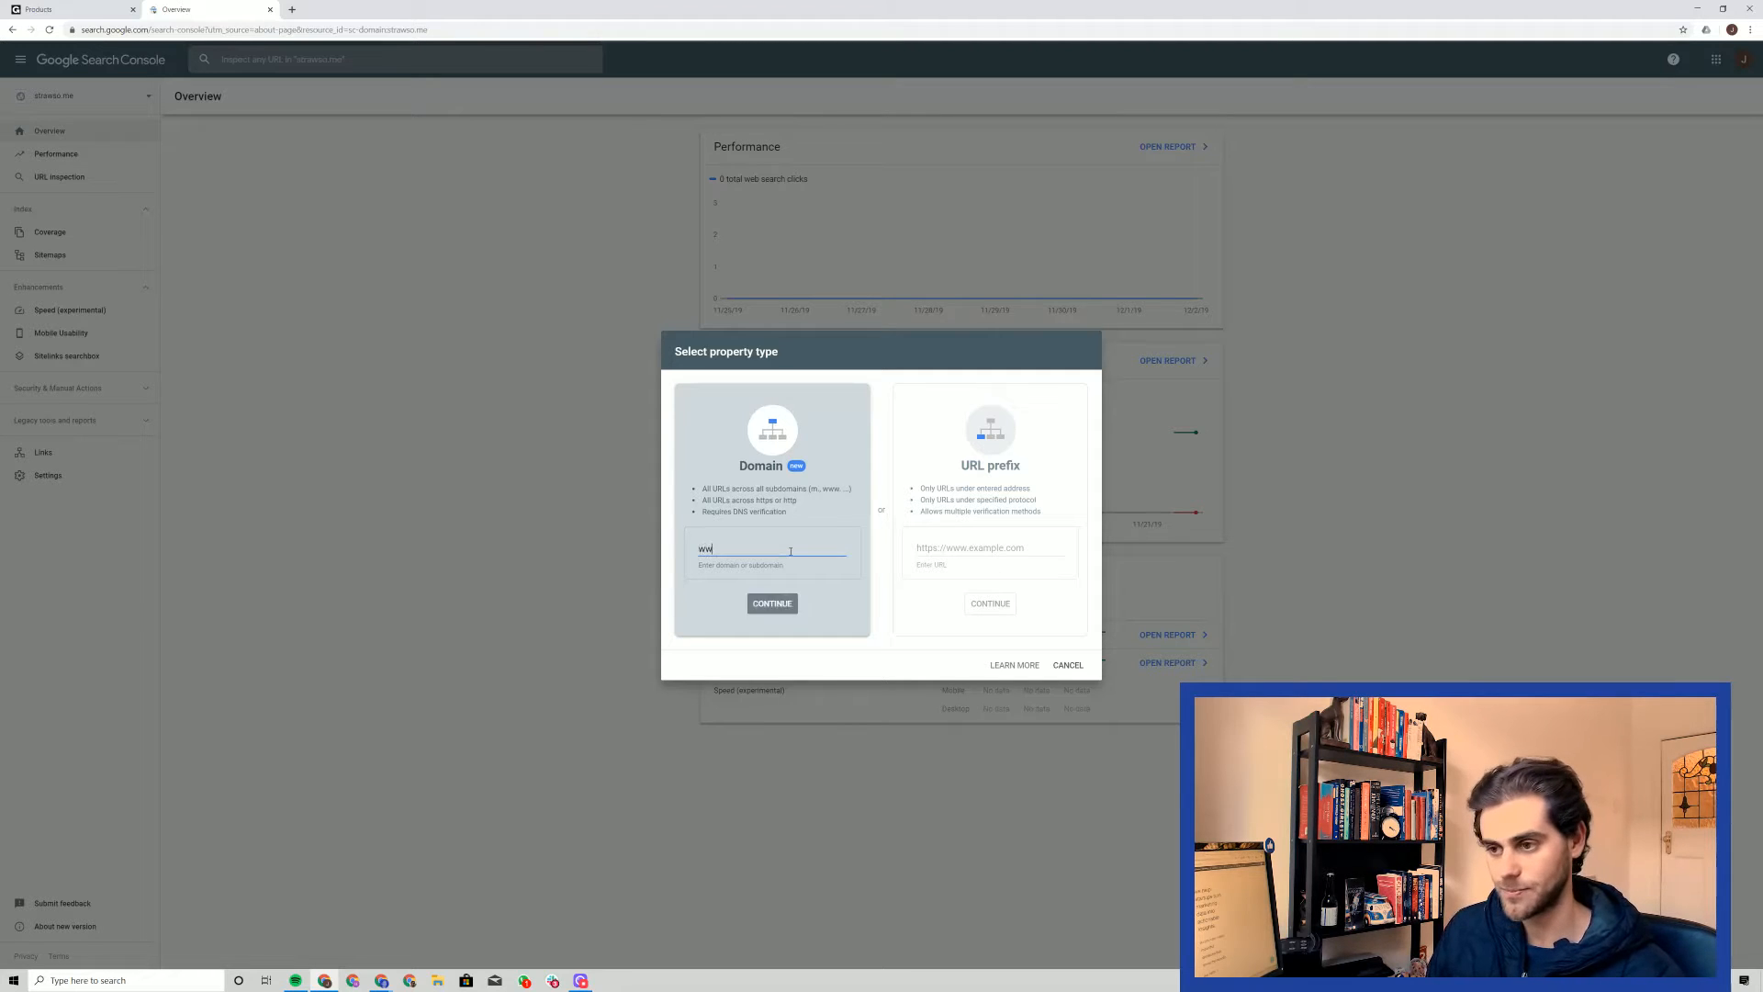
type("wwilove")
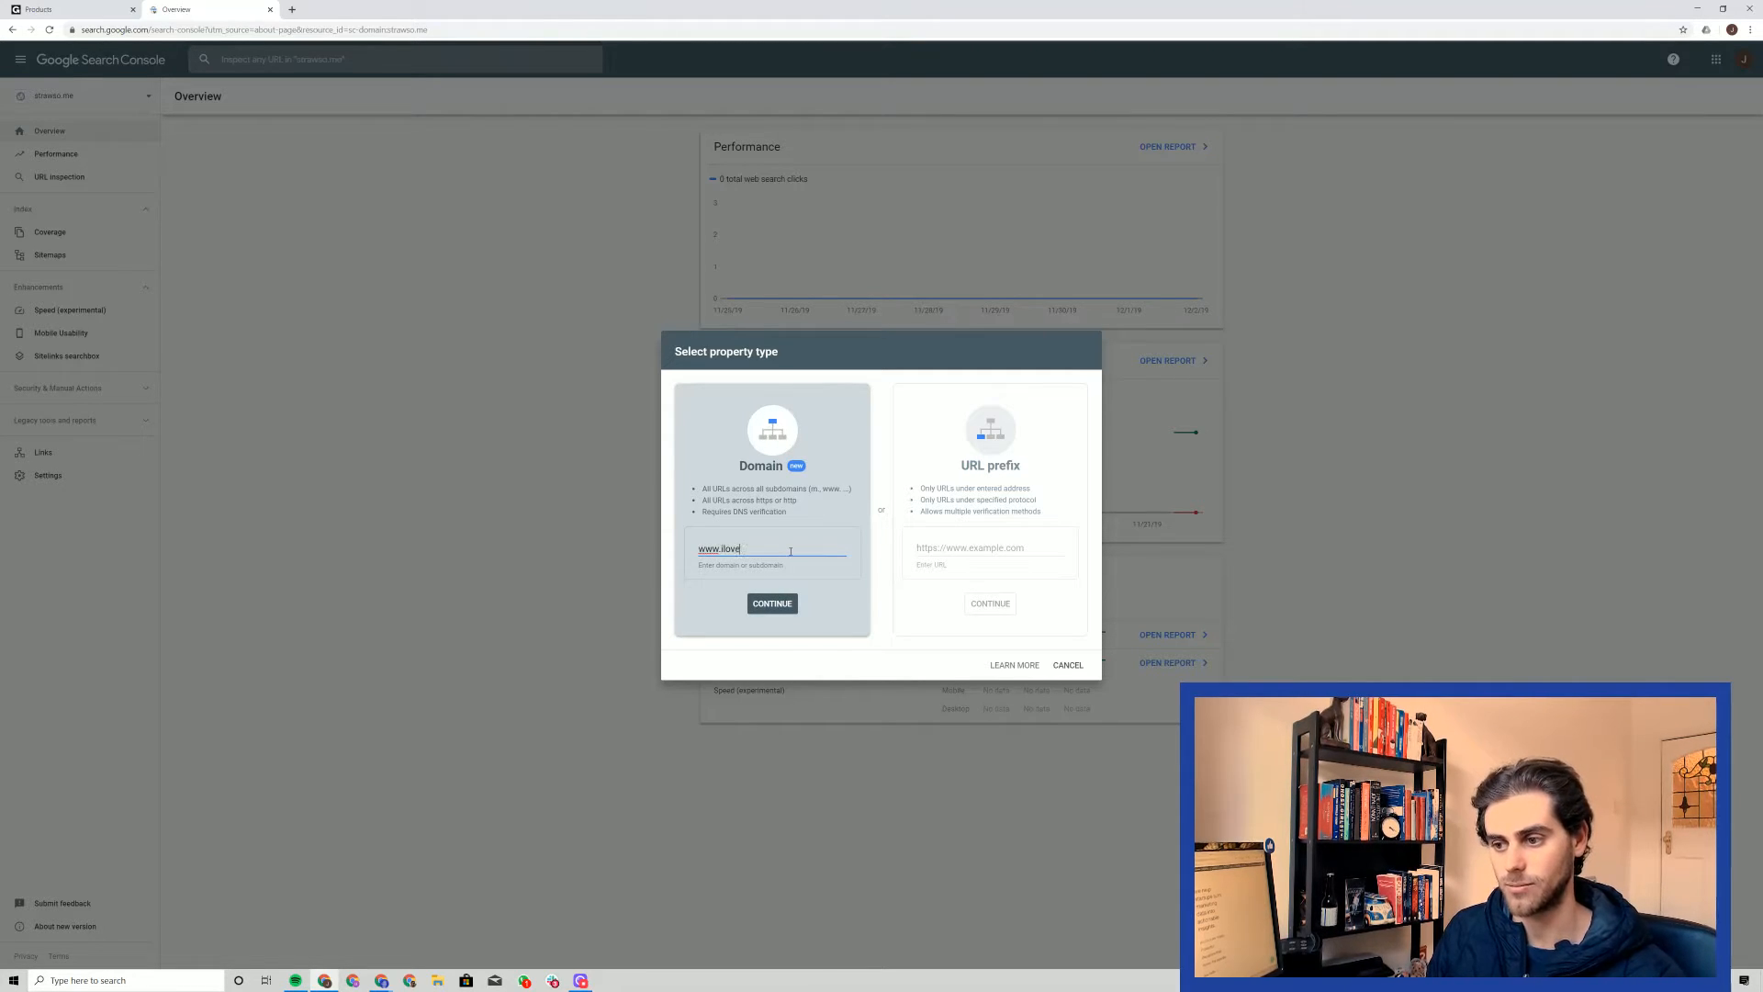
type("freshbread.com")
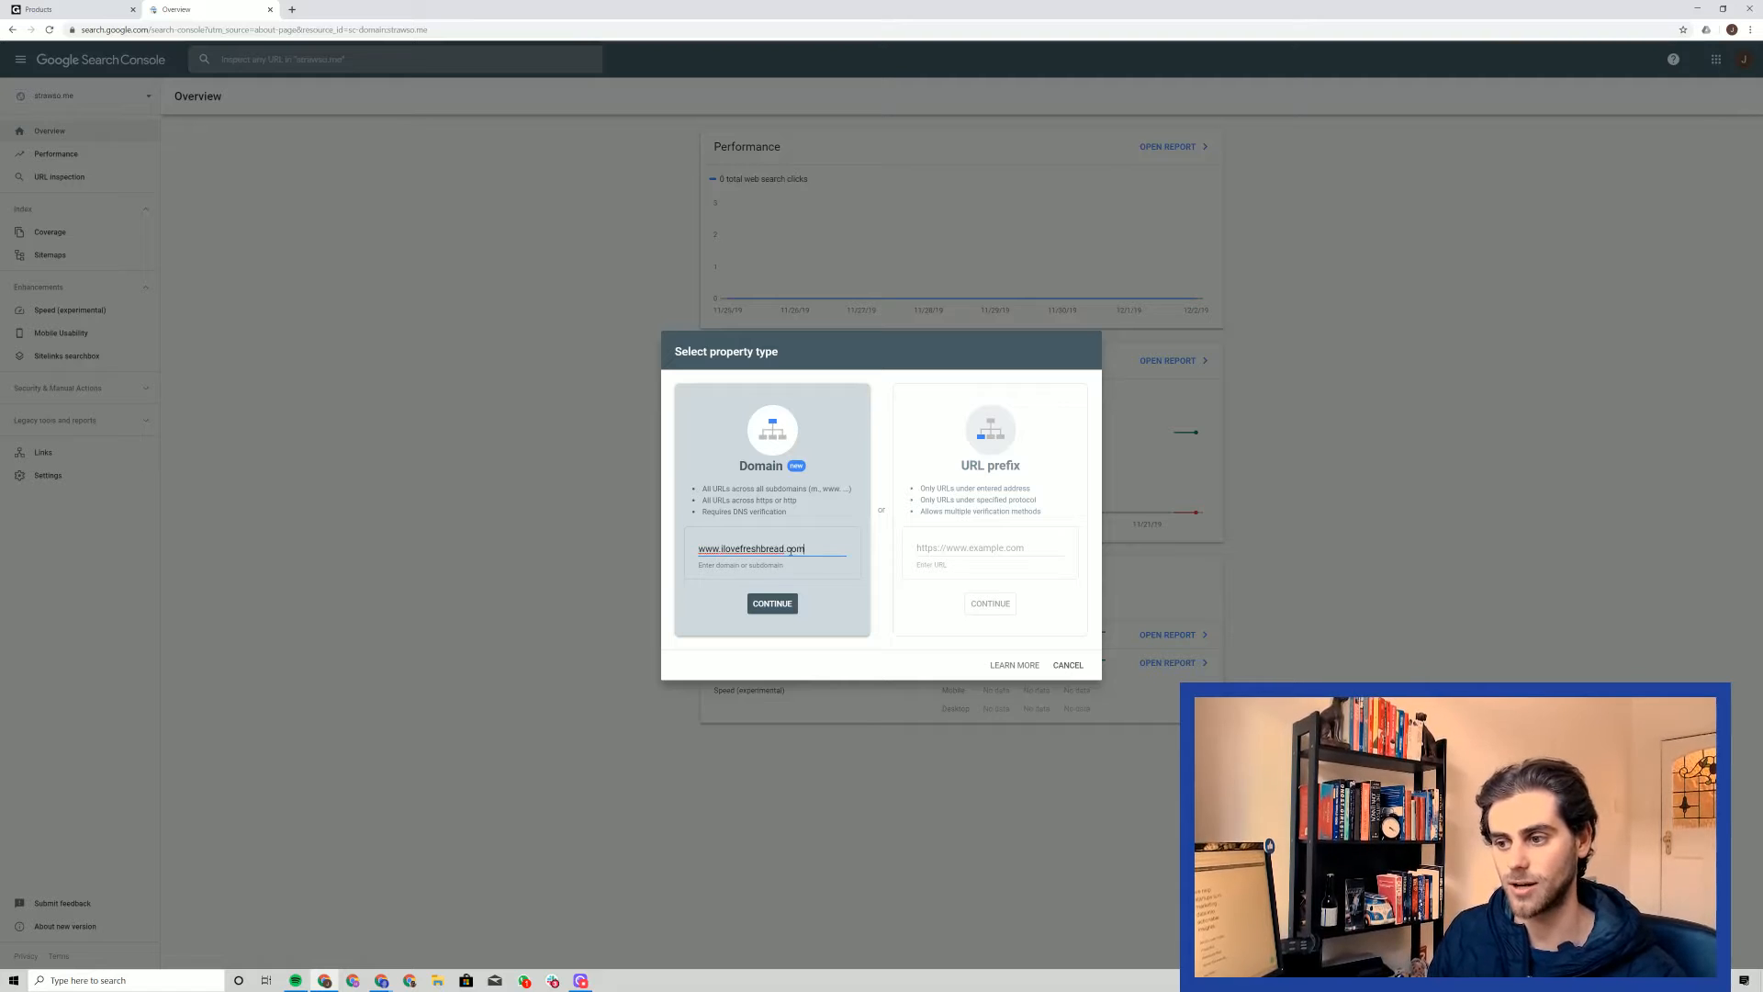
left_click(783, 607)
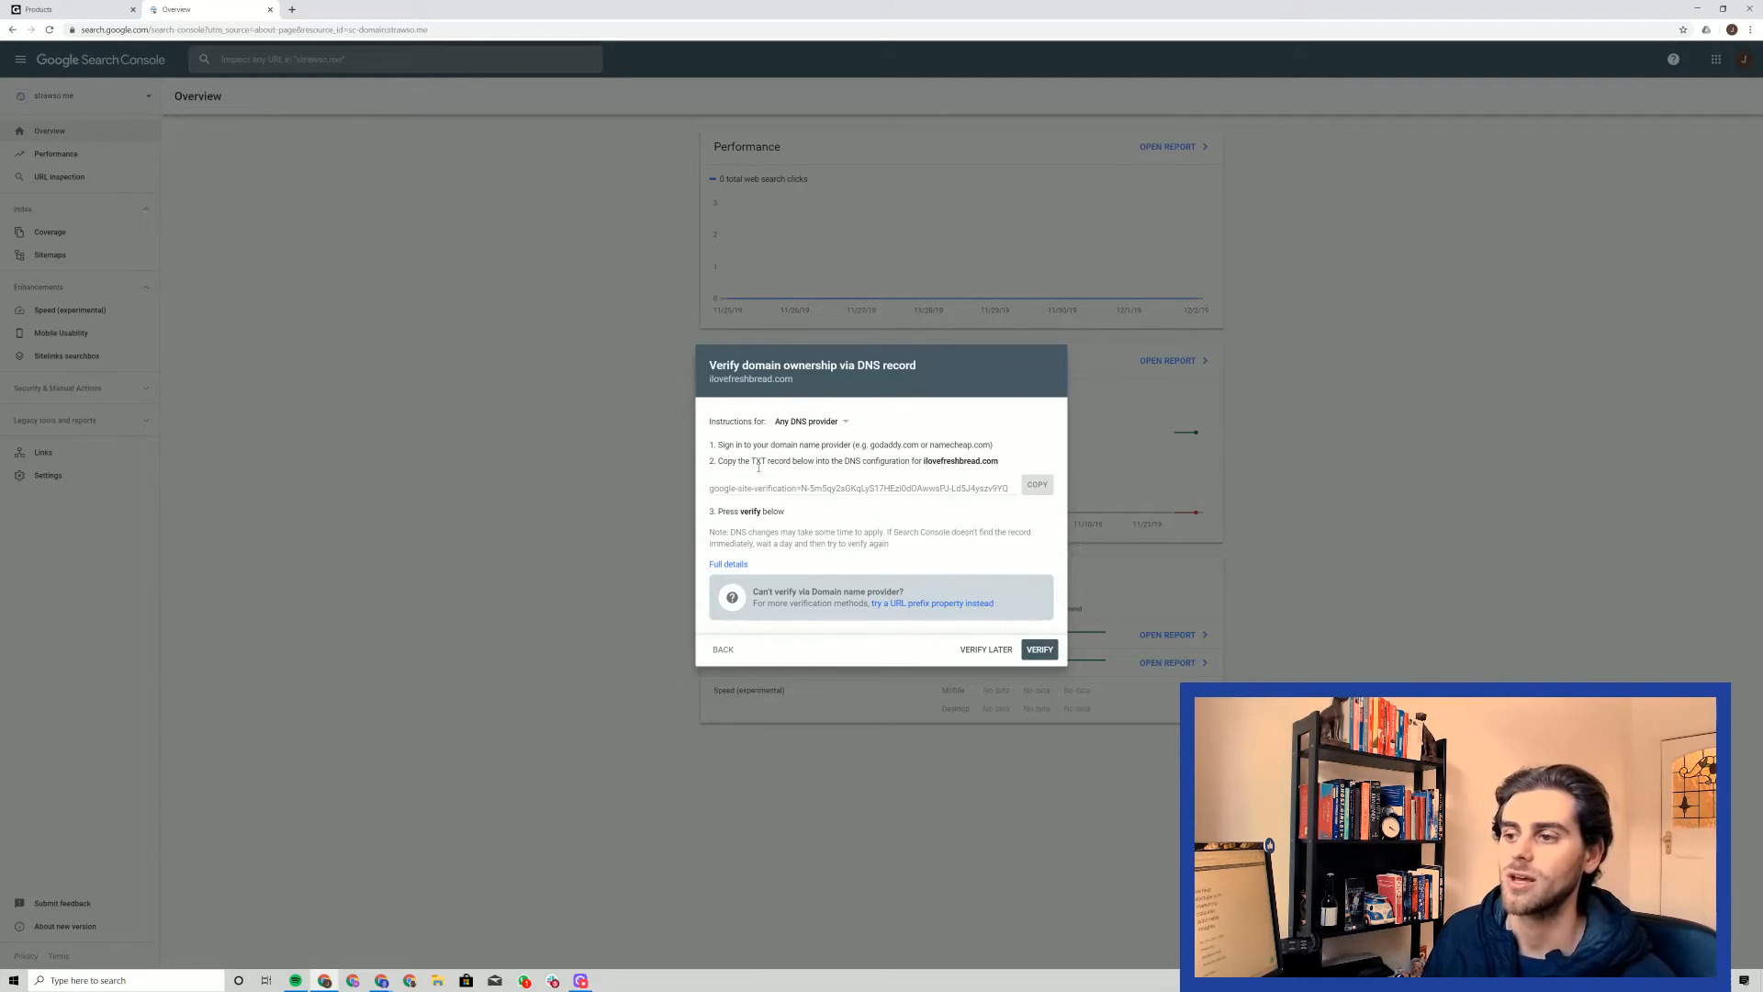
Review the DNS verification instructions and copy the TXT record for ilovefreshbread.com
left_click_drag(710, 446, 868, 446)
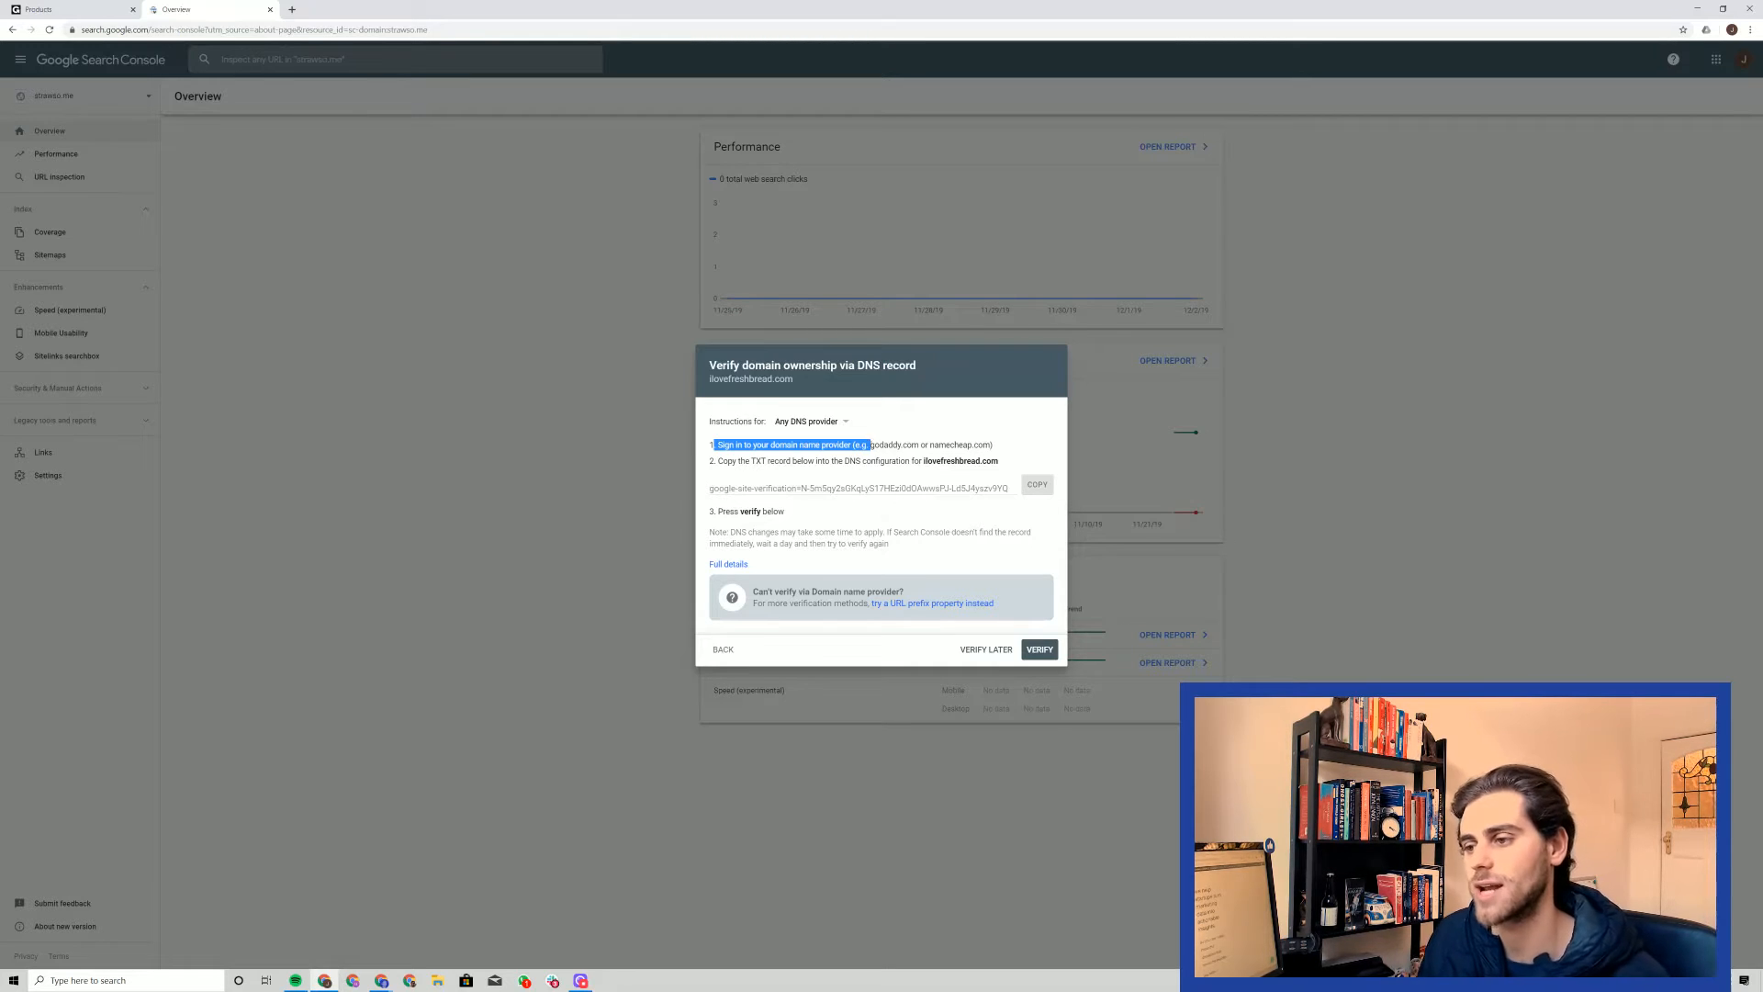
left_click(870, 446)
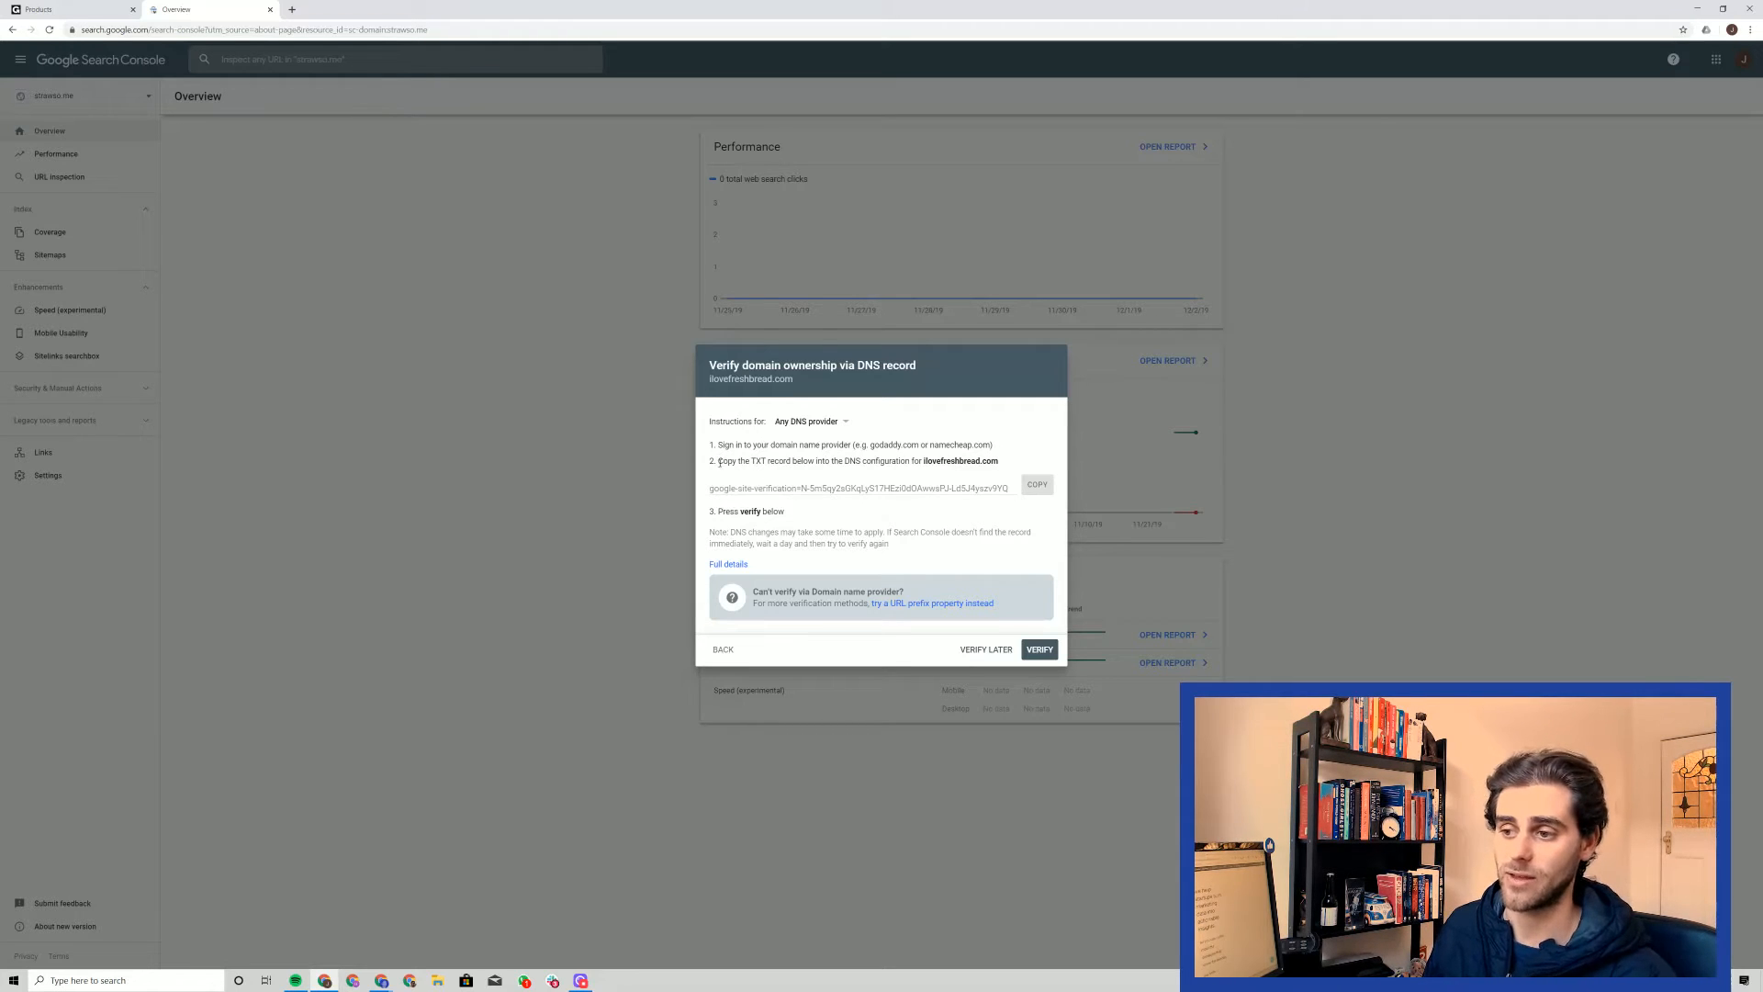
left_click_drag(719, 461, 999, 461)
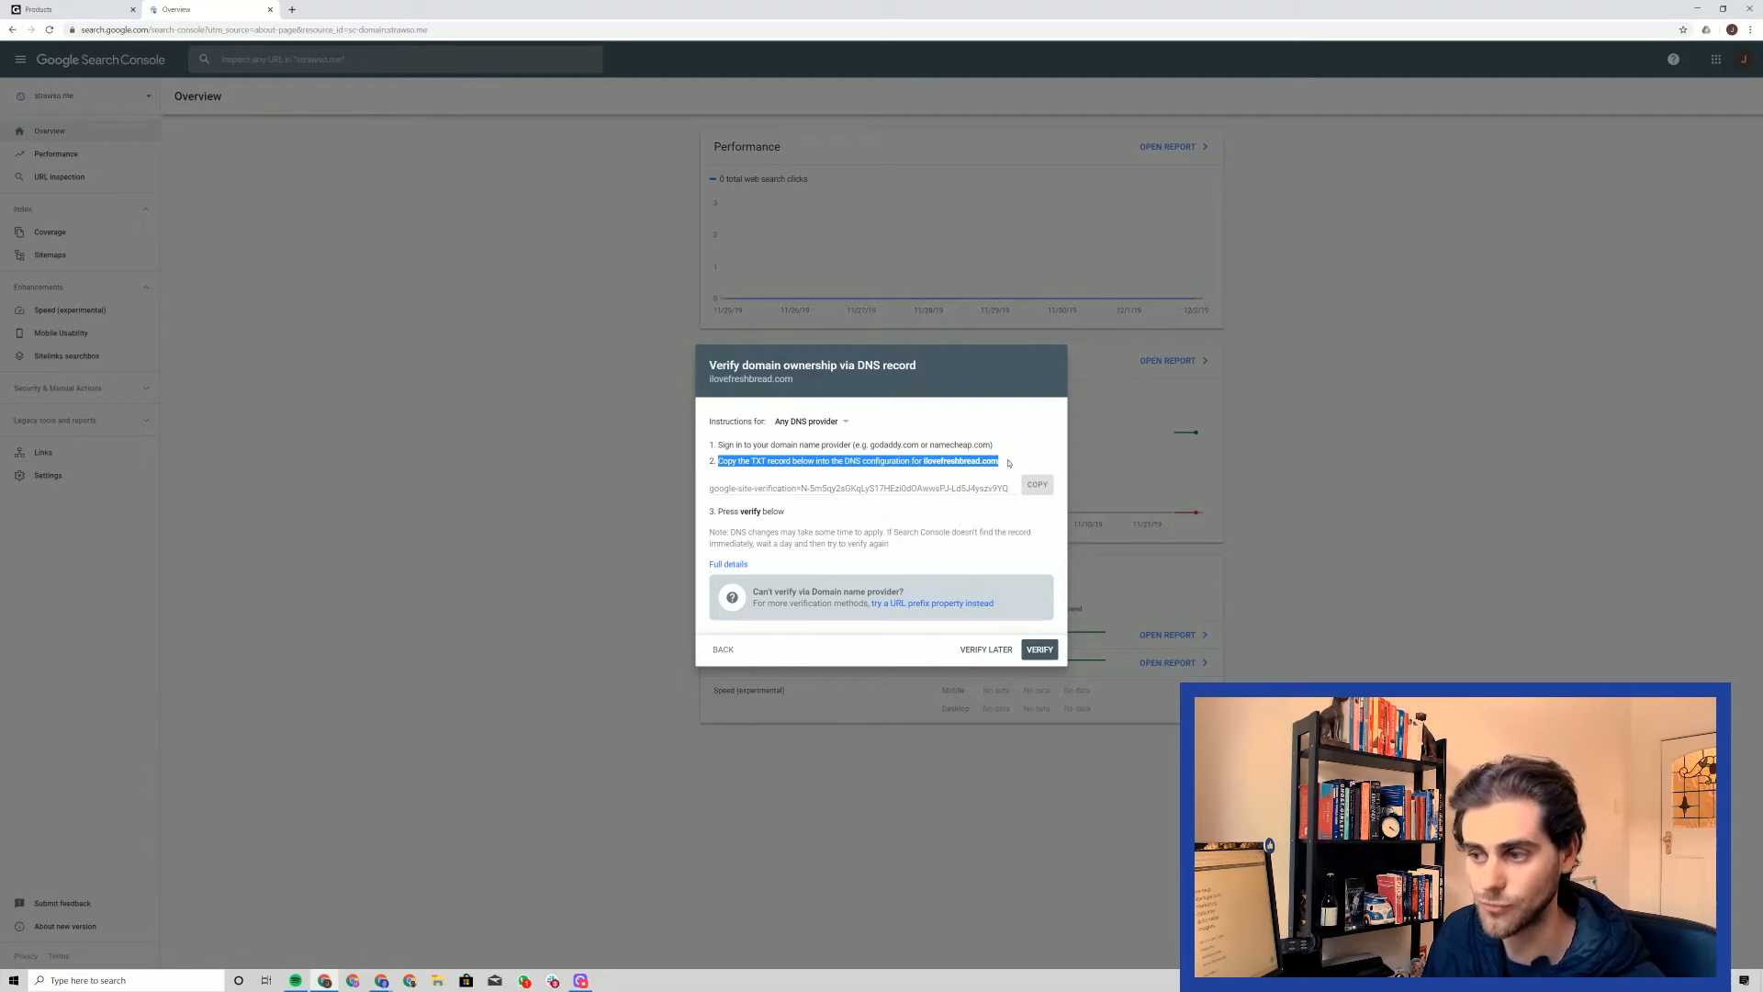
left_click(1008, 462)
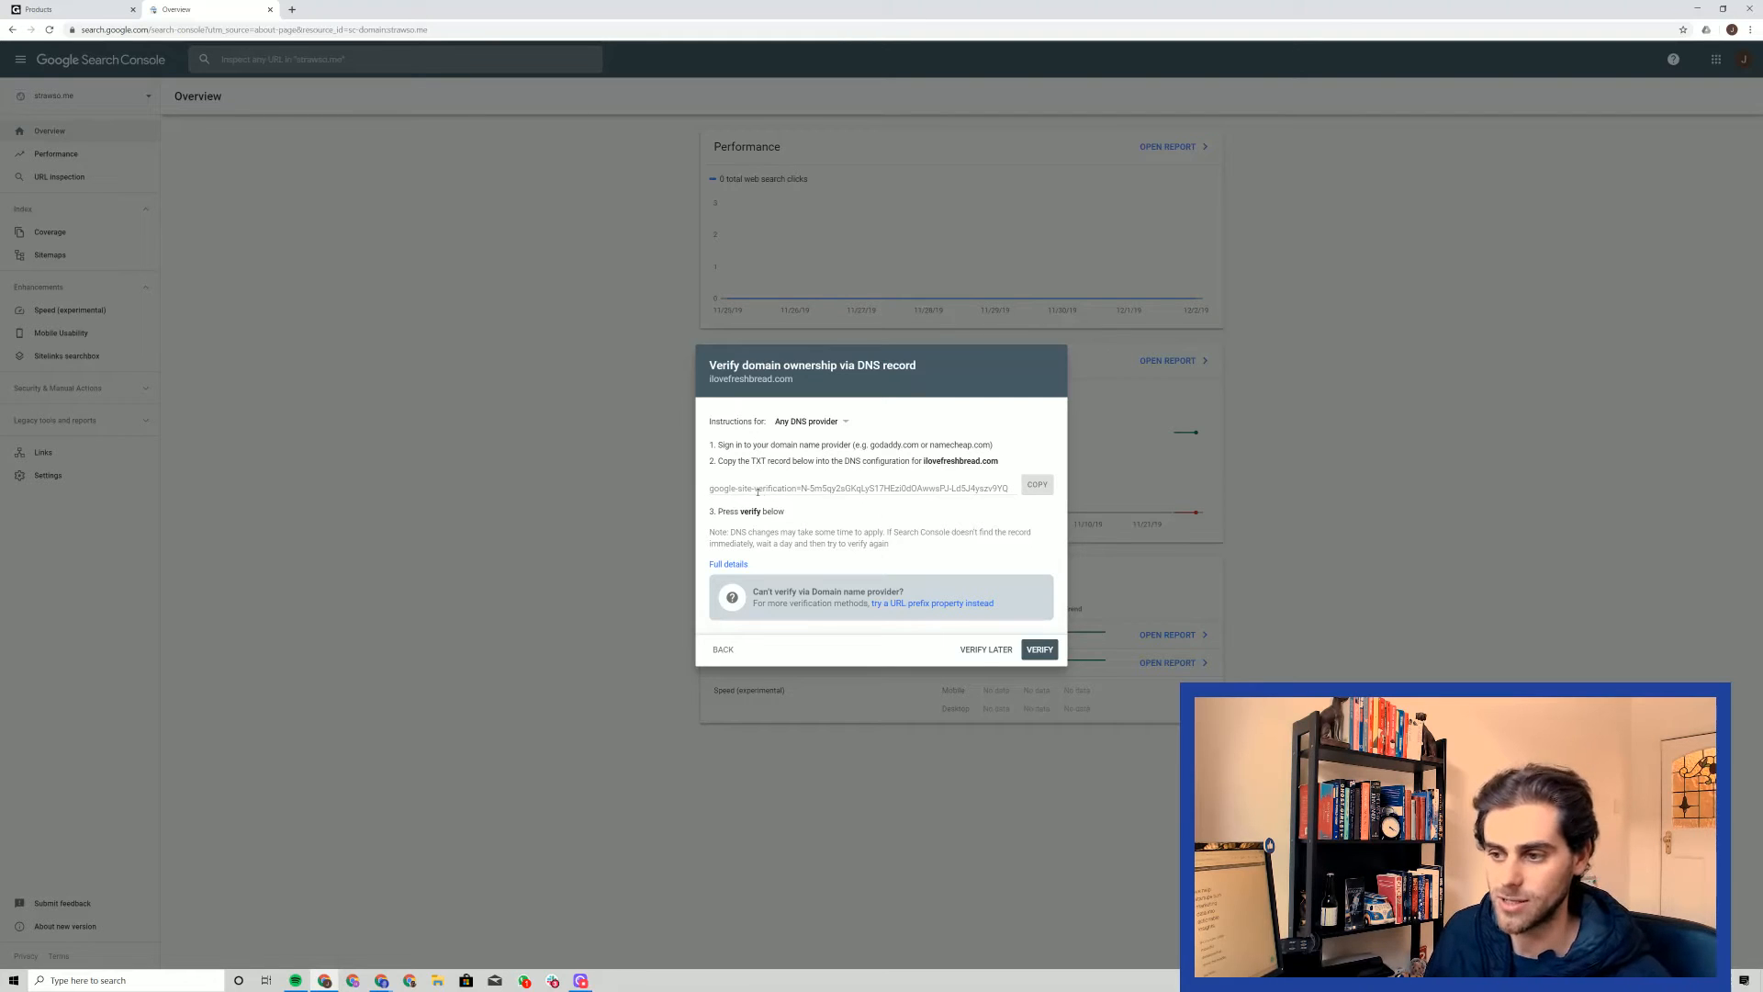
left_click(1043, 486)
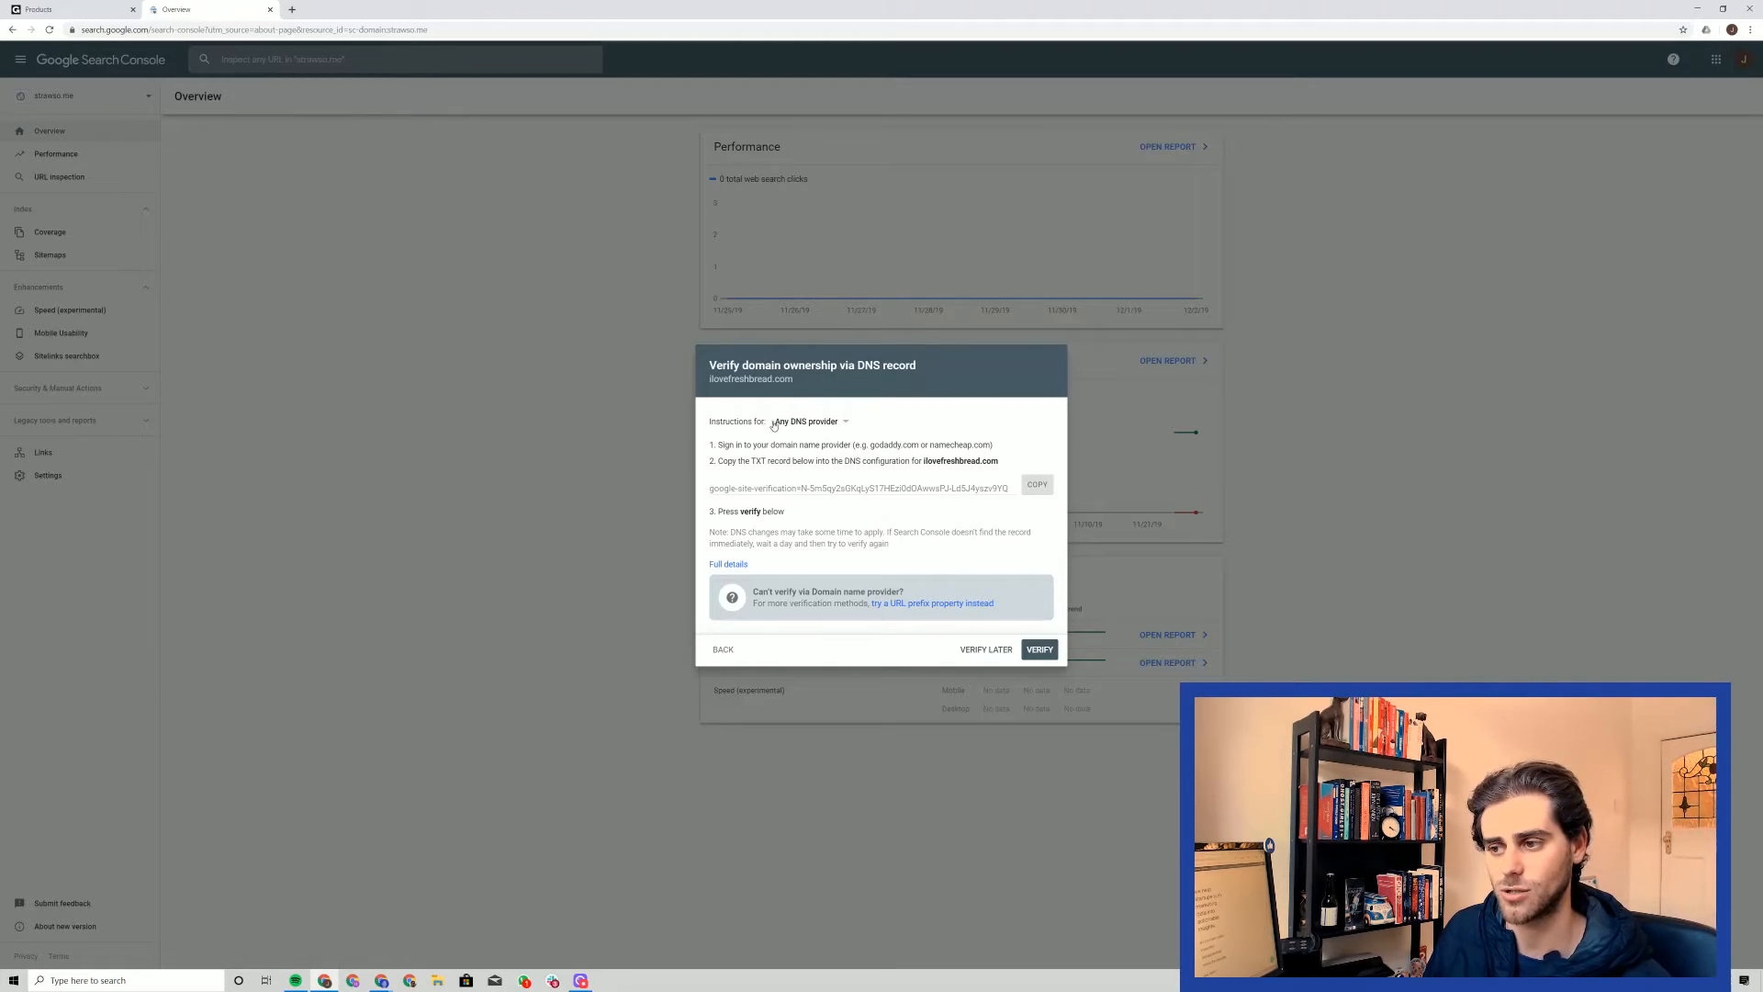
Try the GoDaddy.com provider instructions and start the automatic verification
left_click(834, 427)
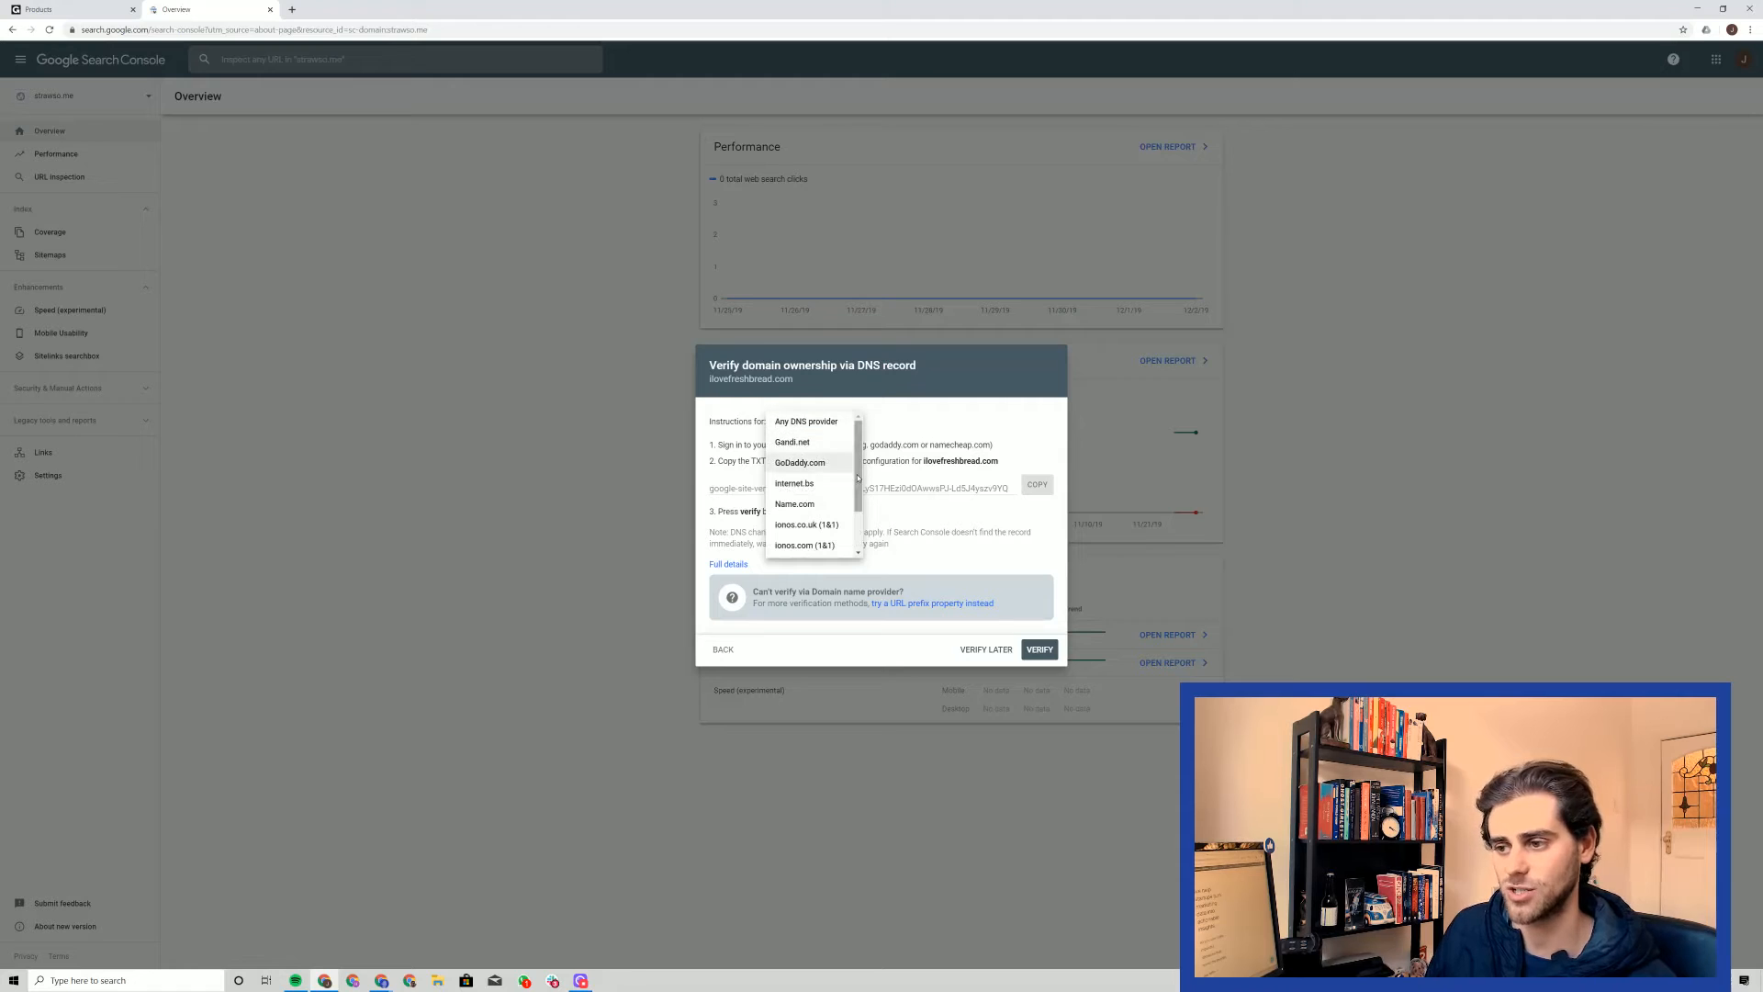
scroll(808, 491, "down", 2)
scroll(814, 505, "up", 2)
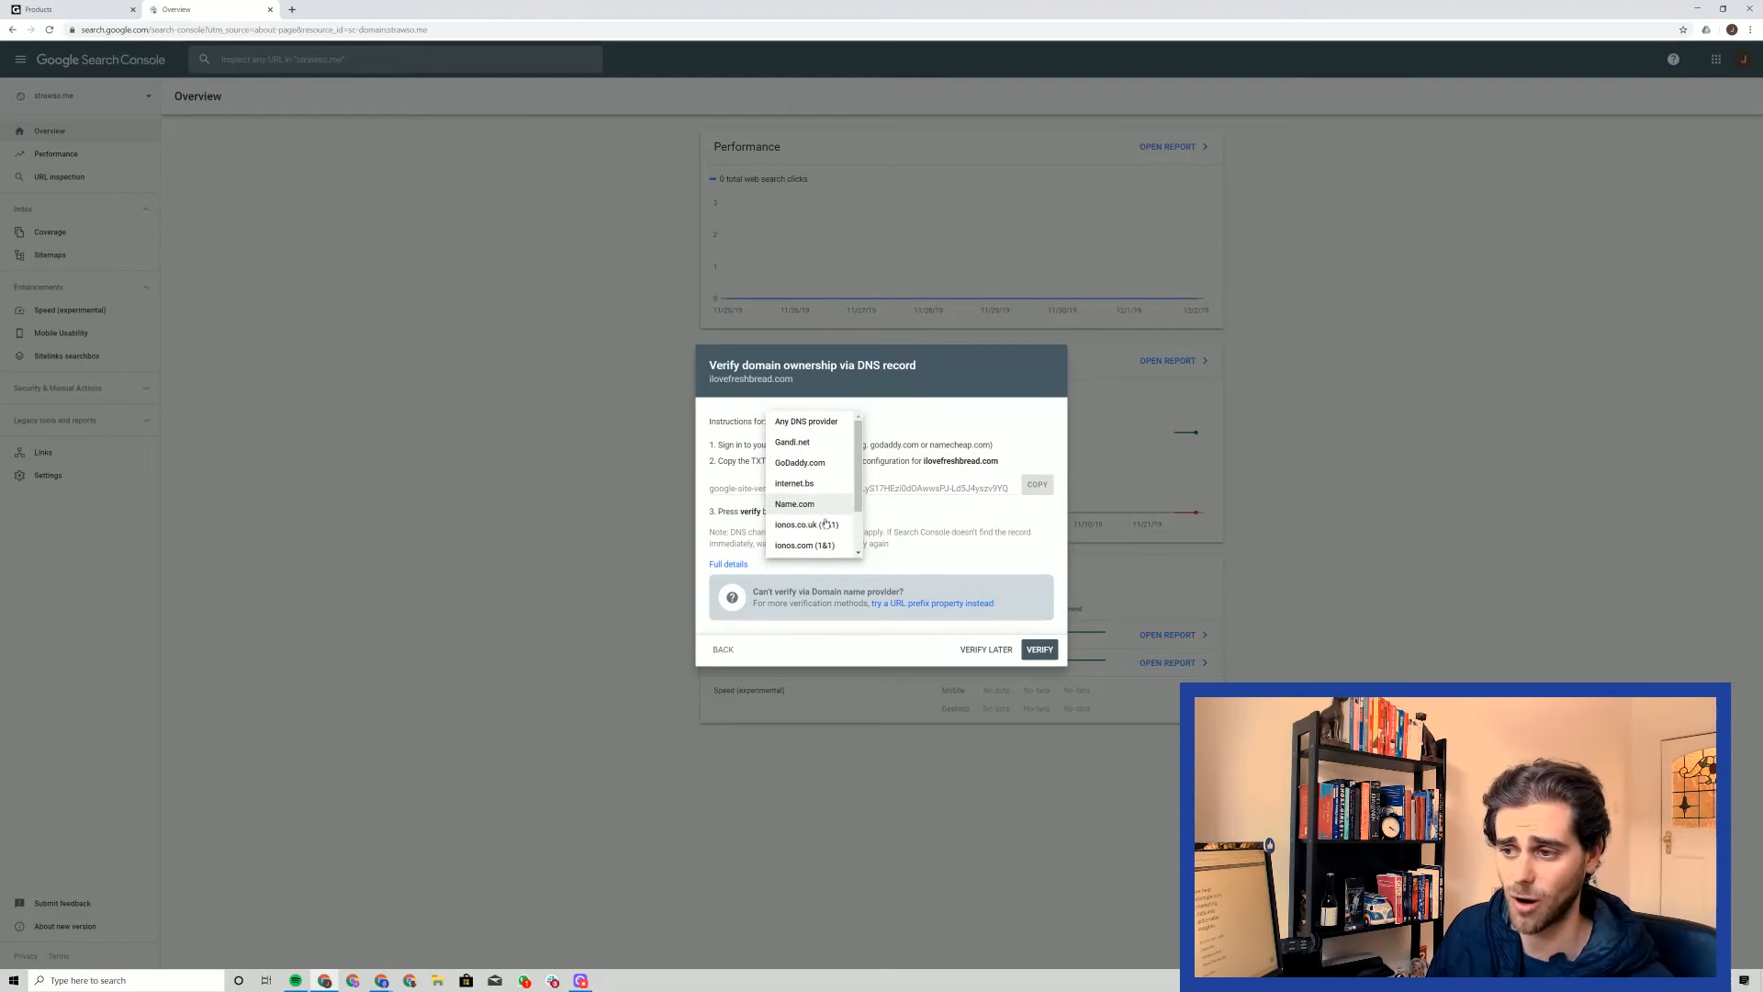
left_click(830, 464)
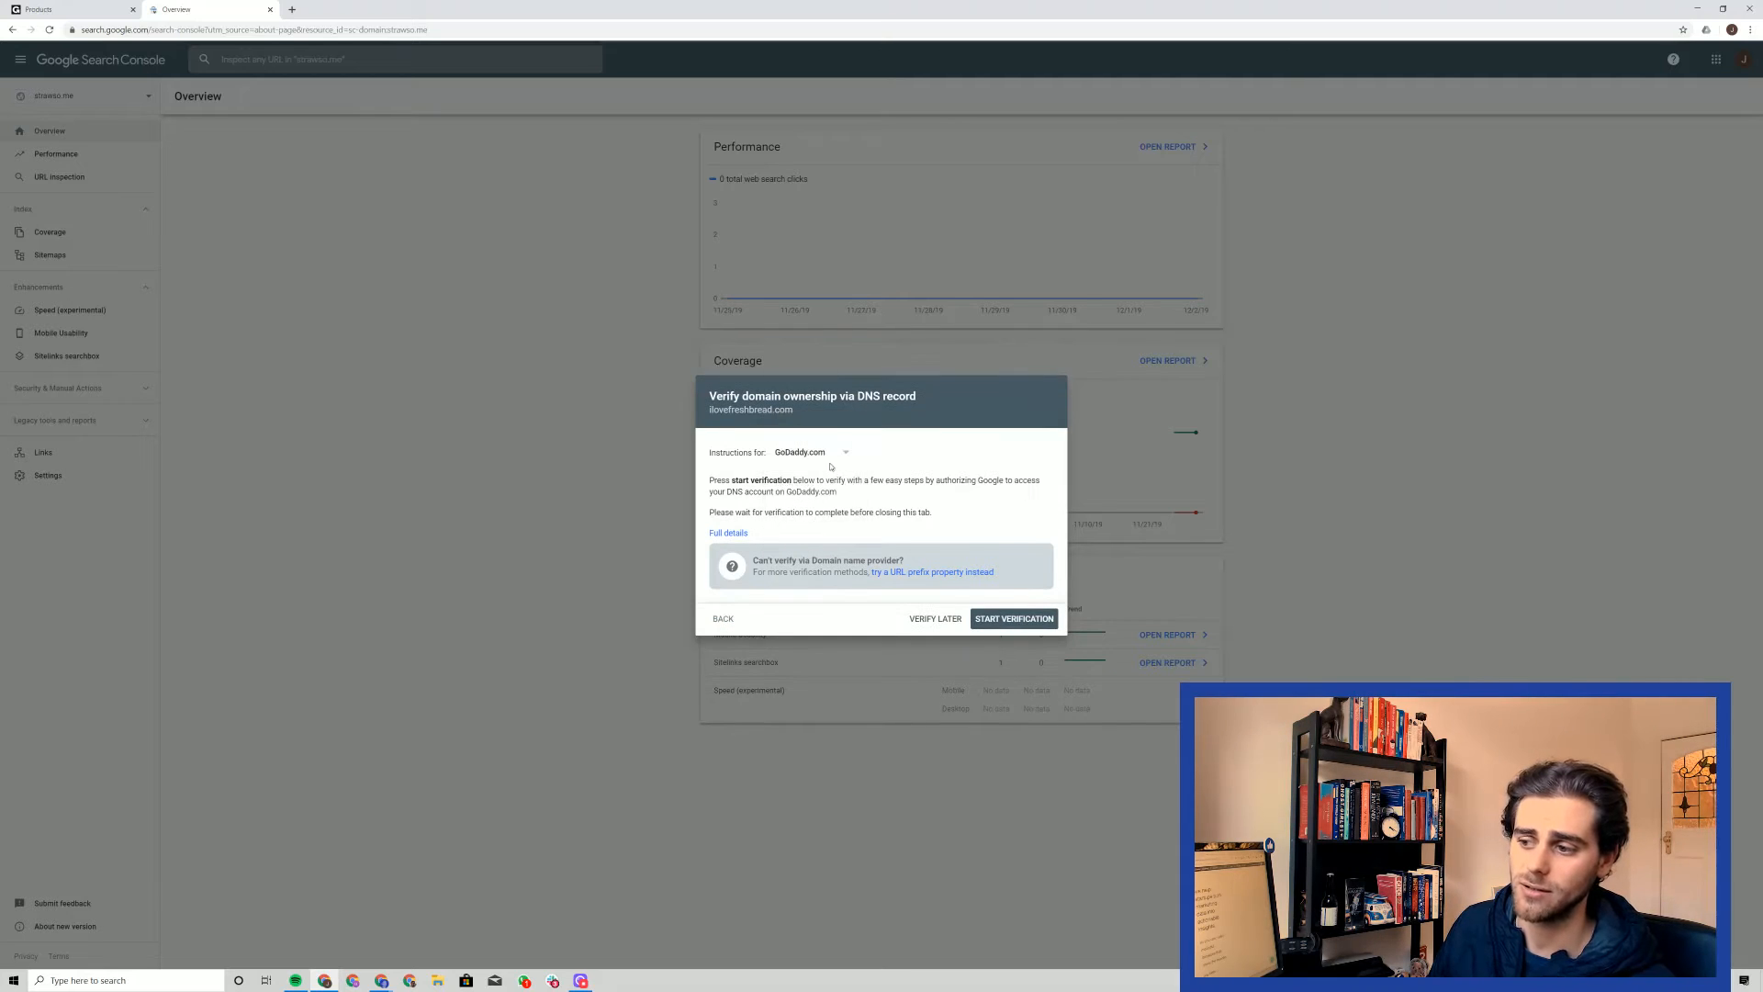
left_click(1021, 619)
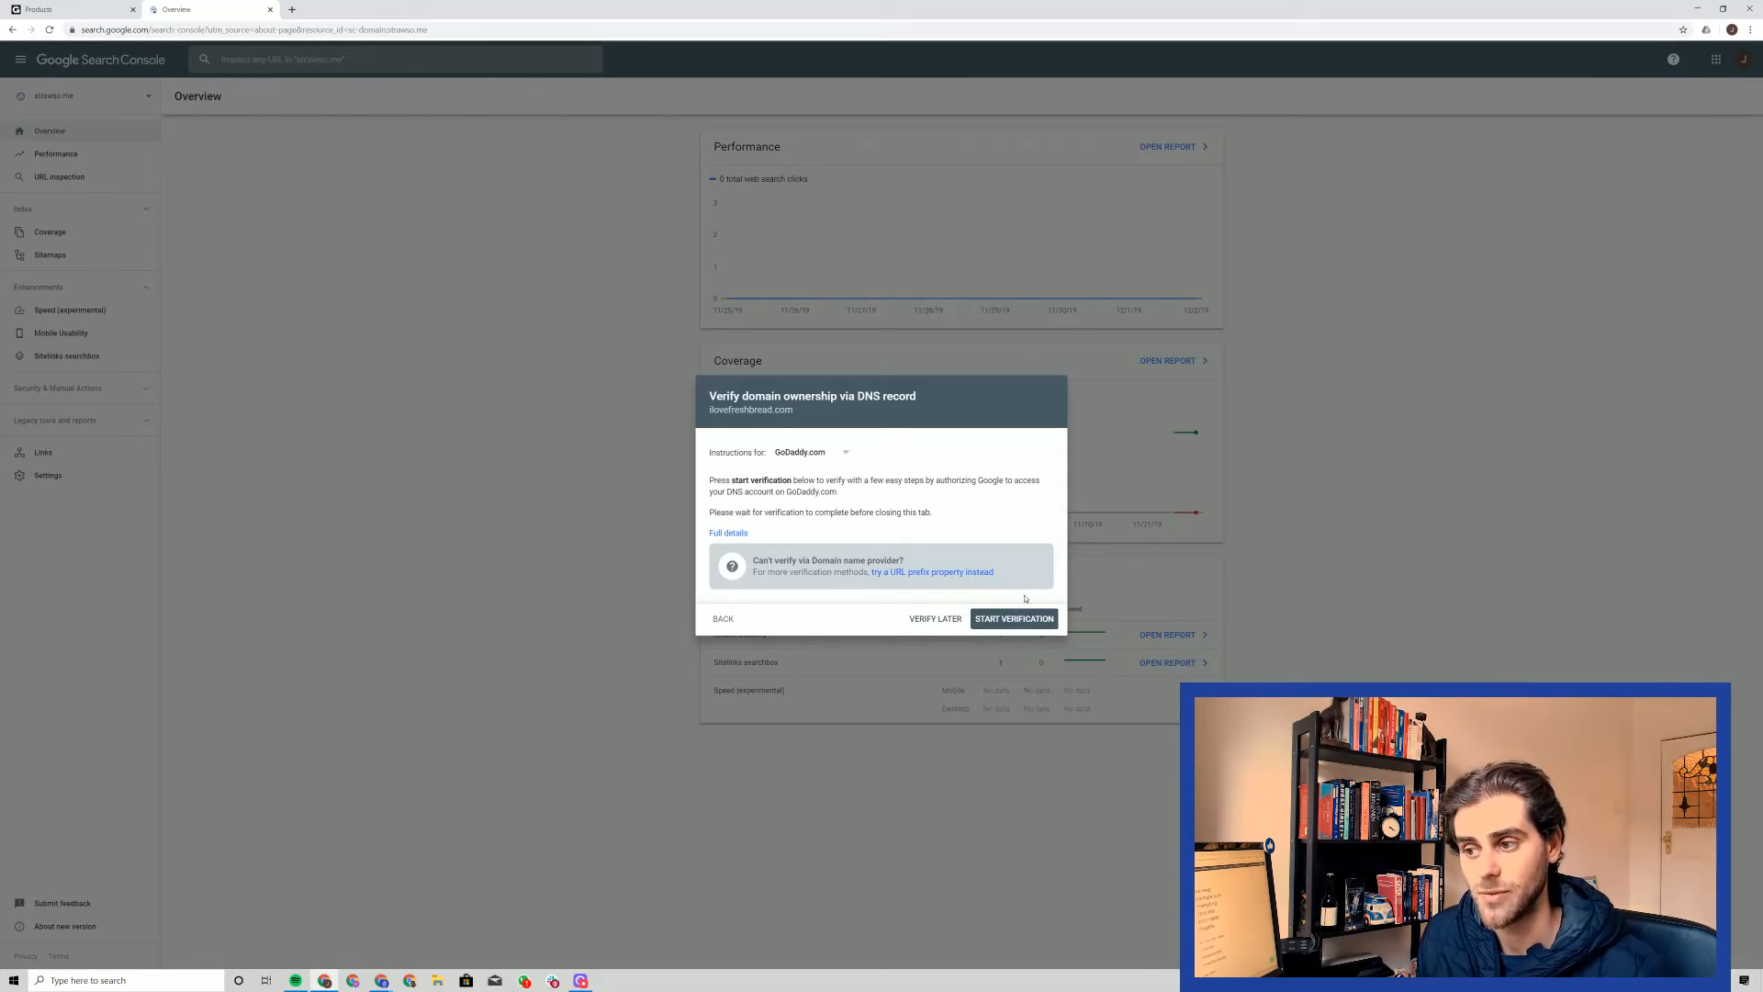
Switch the verification instructions back to Any DNS provider and copy the TXT verification record again
left_click(815, 455)
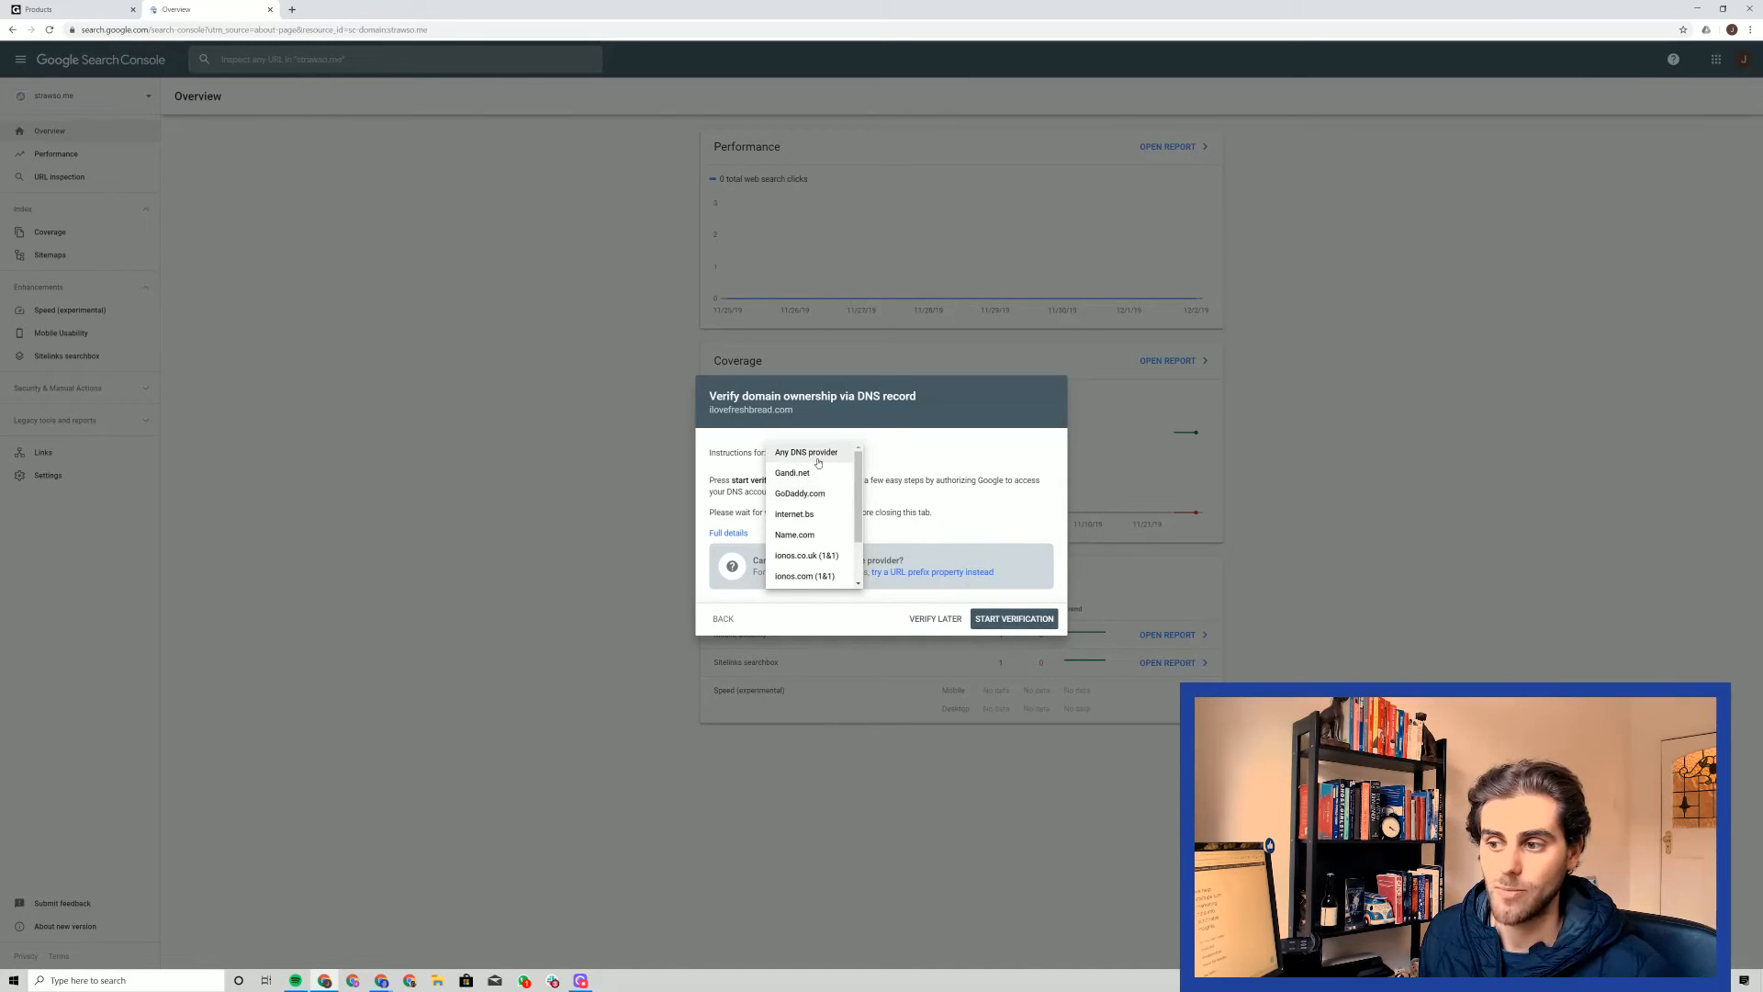
left_click(818, 459)
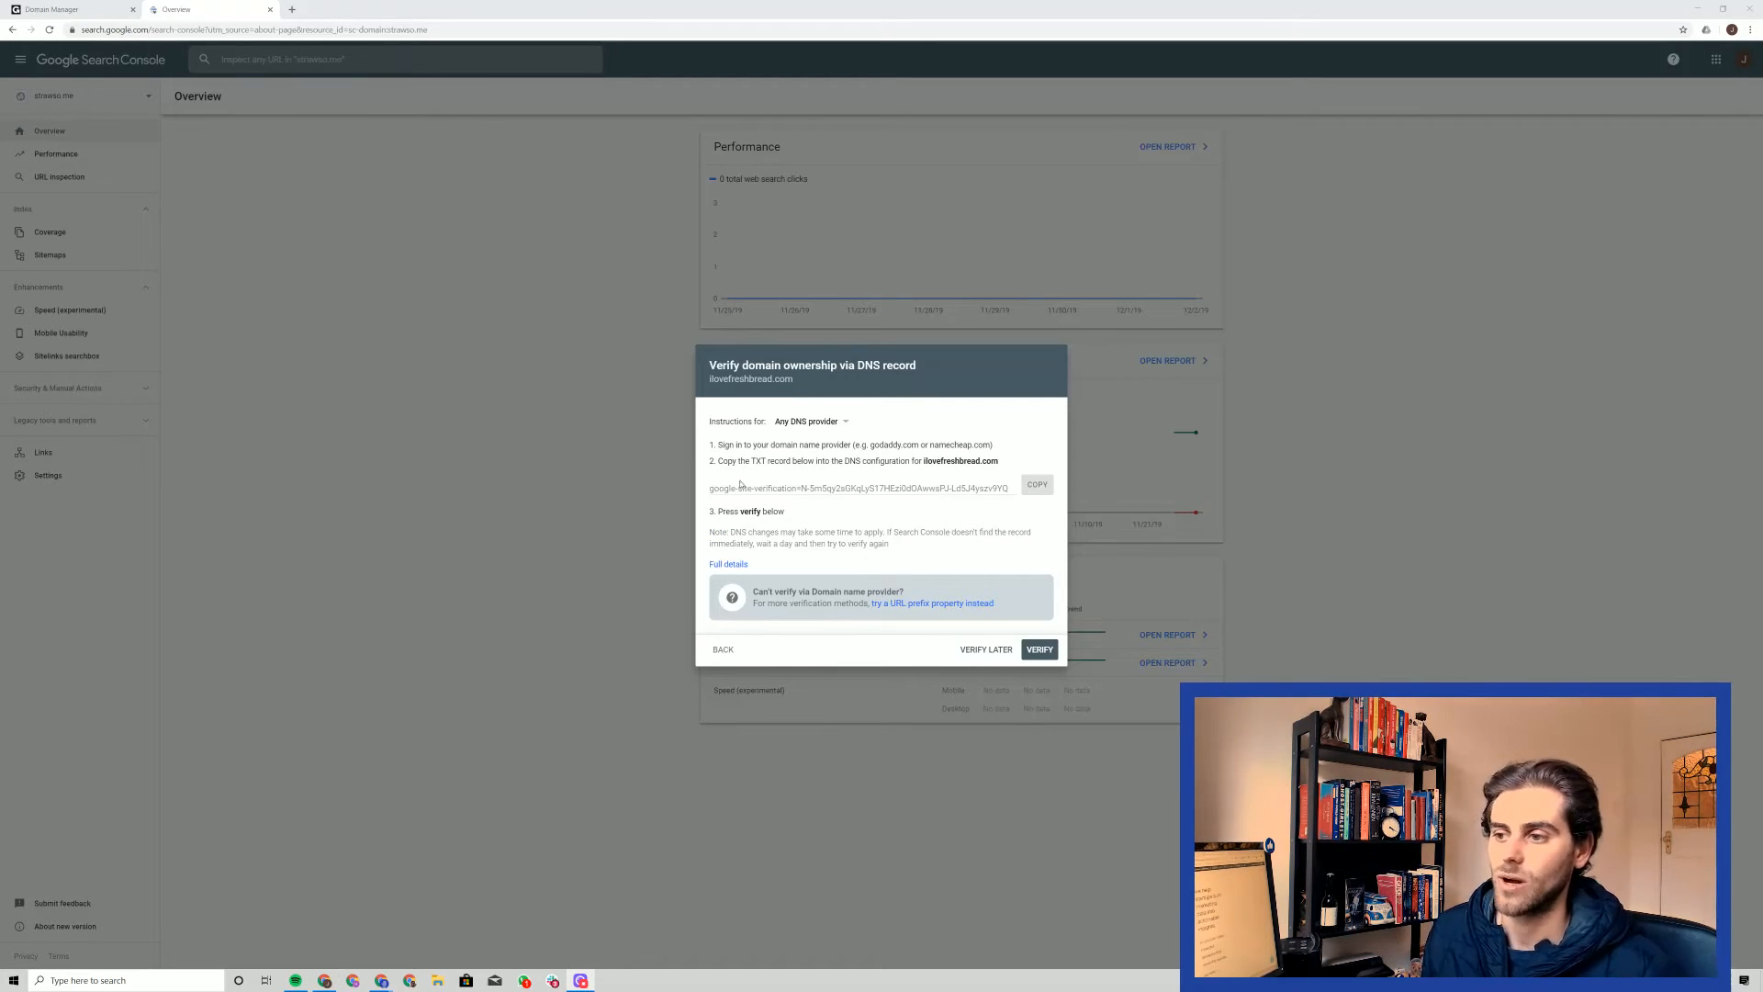
left_click(1040, 487)
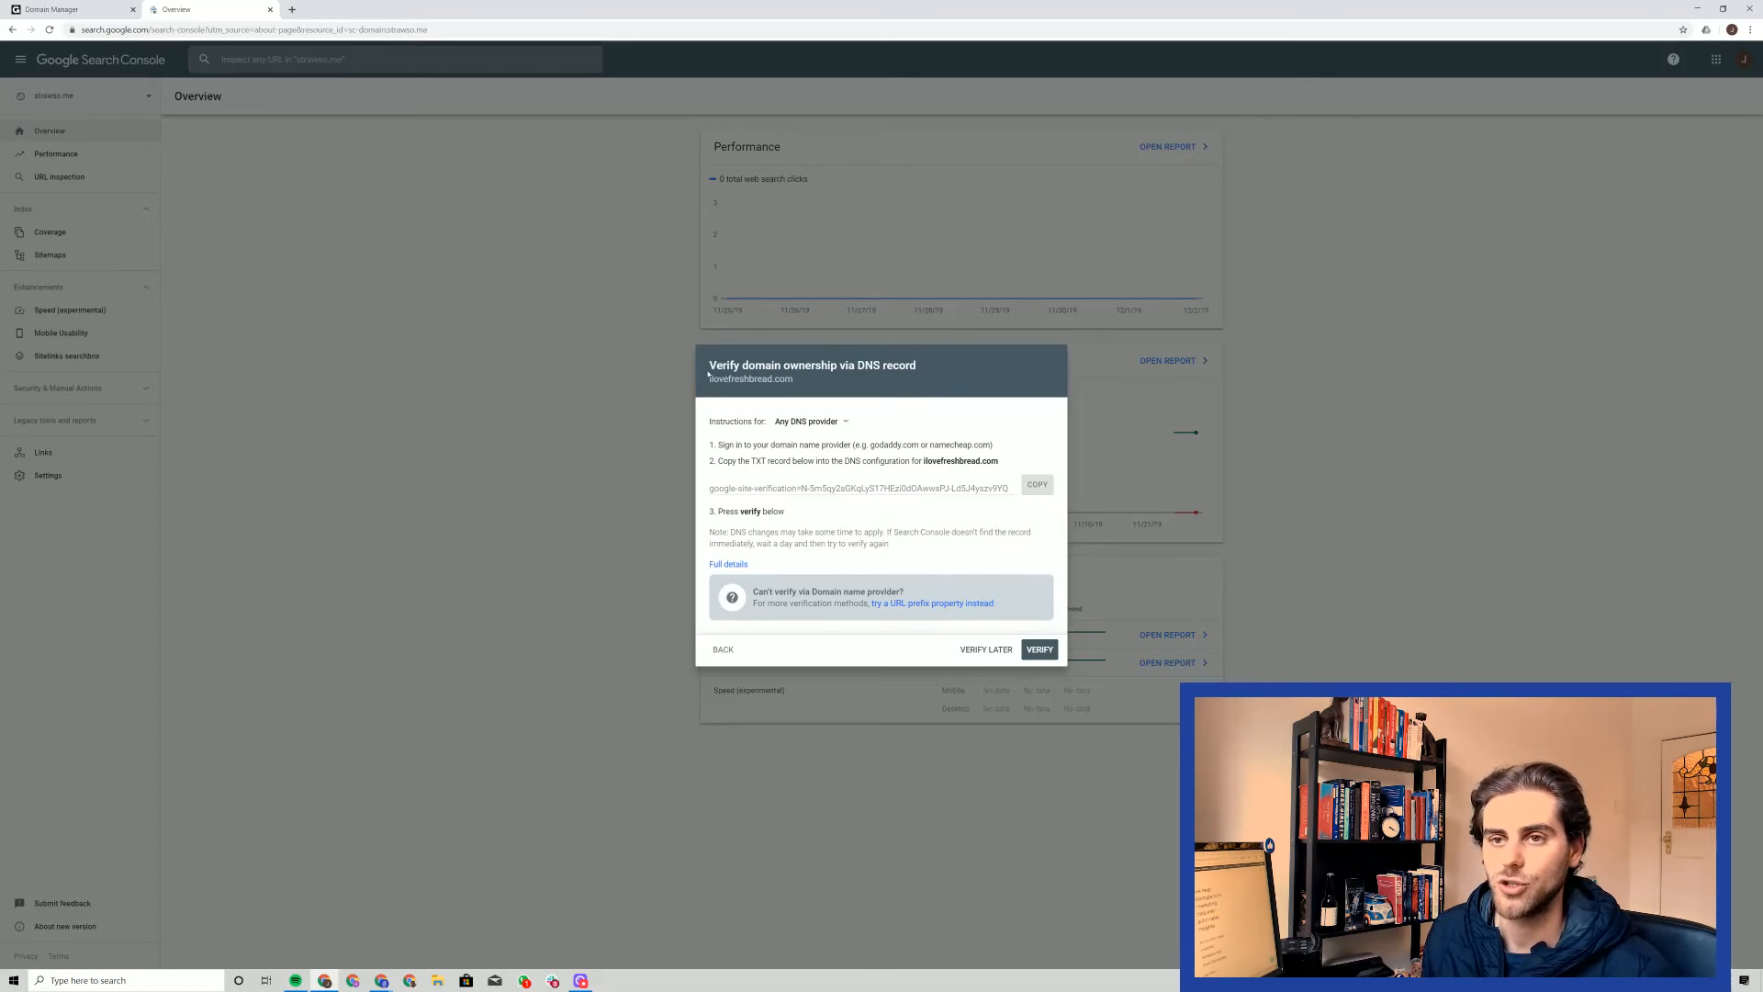
Switch to GoDaddy's DNS Management page for ilovefreshbread.com and begin a new DNS record of type TXT
left_click(69, 10)
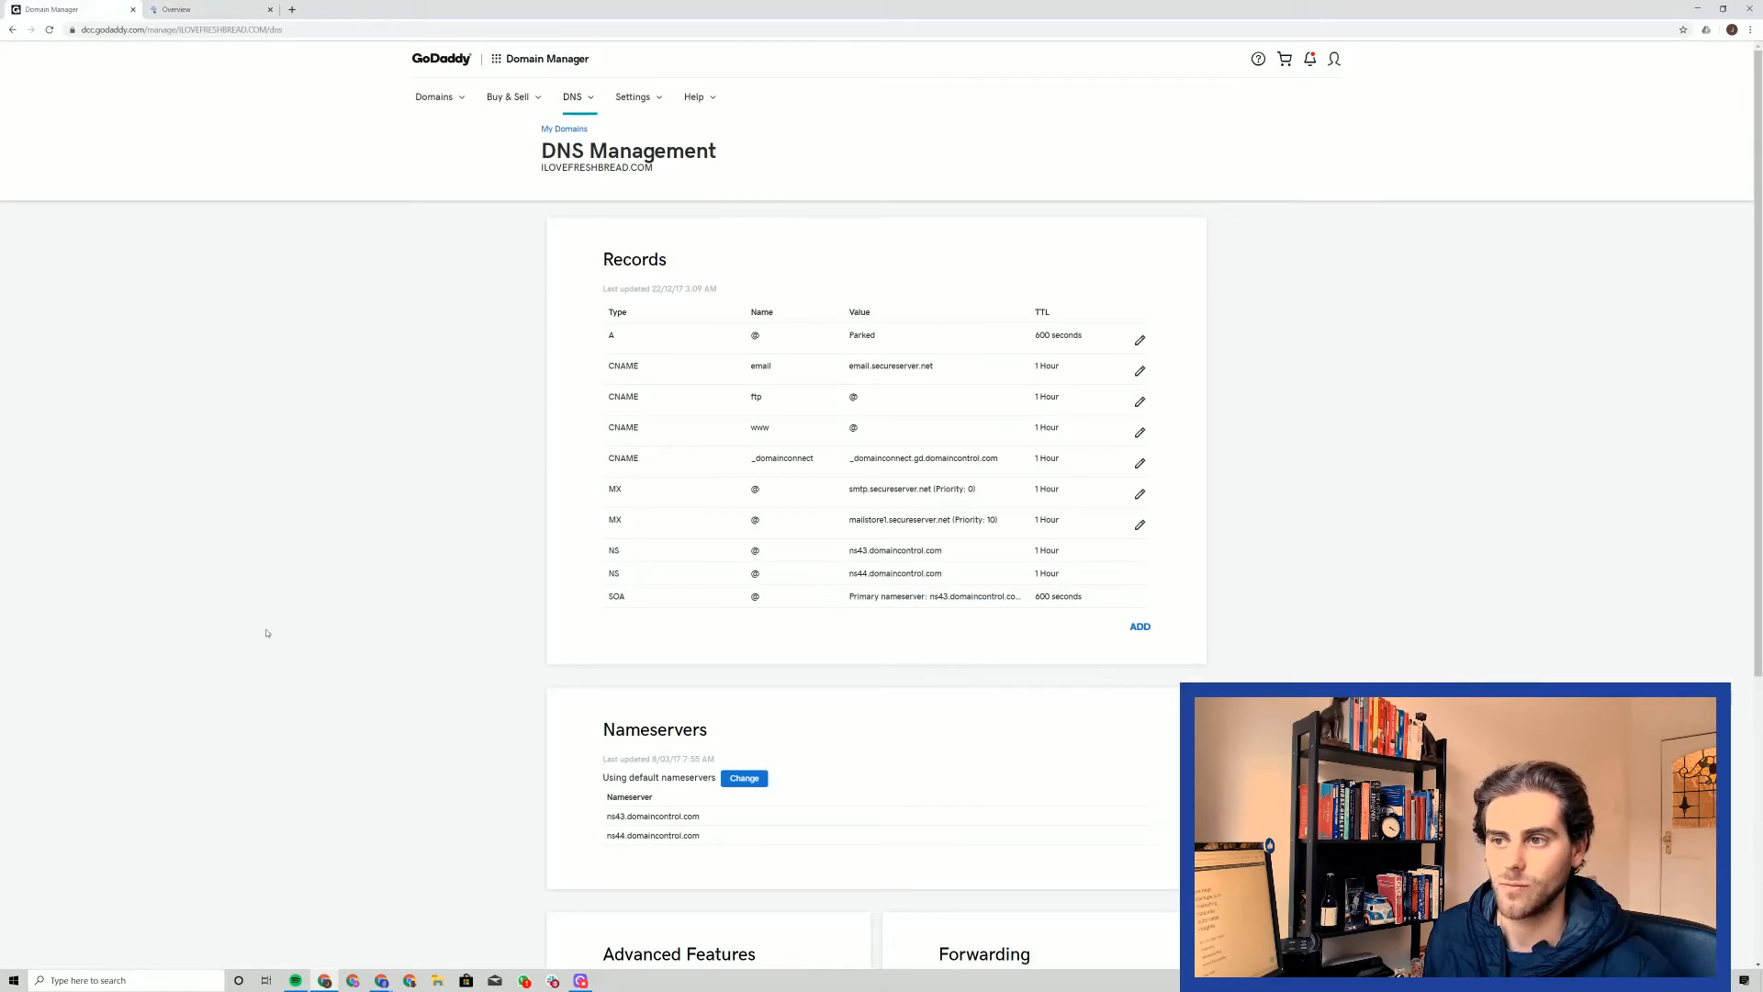
left_click_drag(541, 167, 729, 158)
left_click(730, 163)
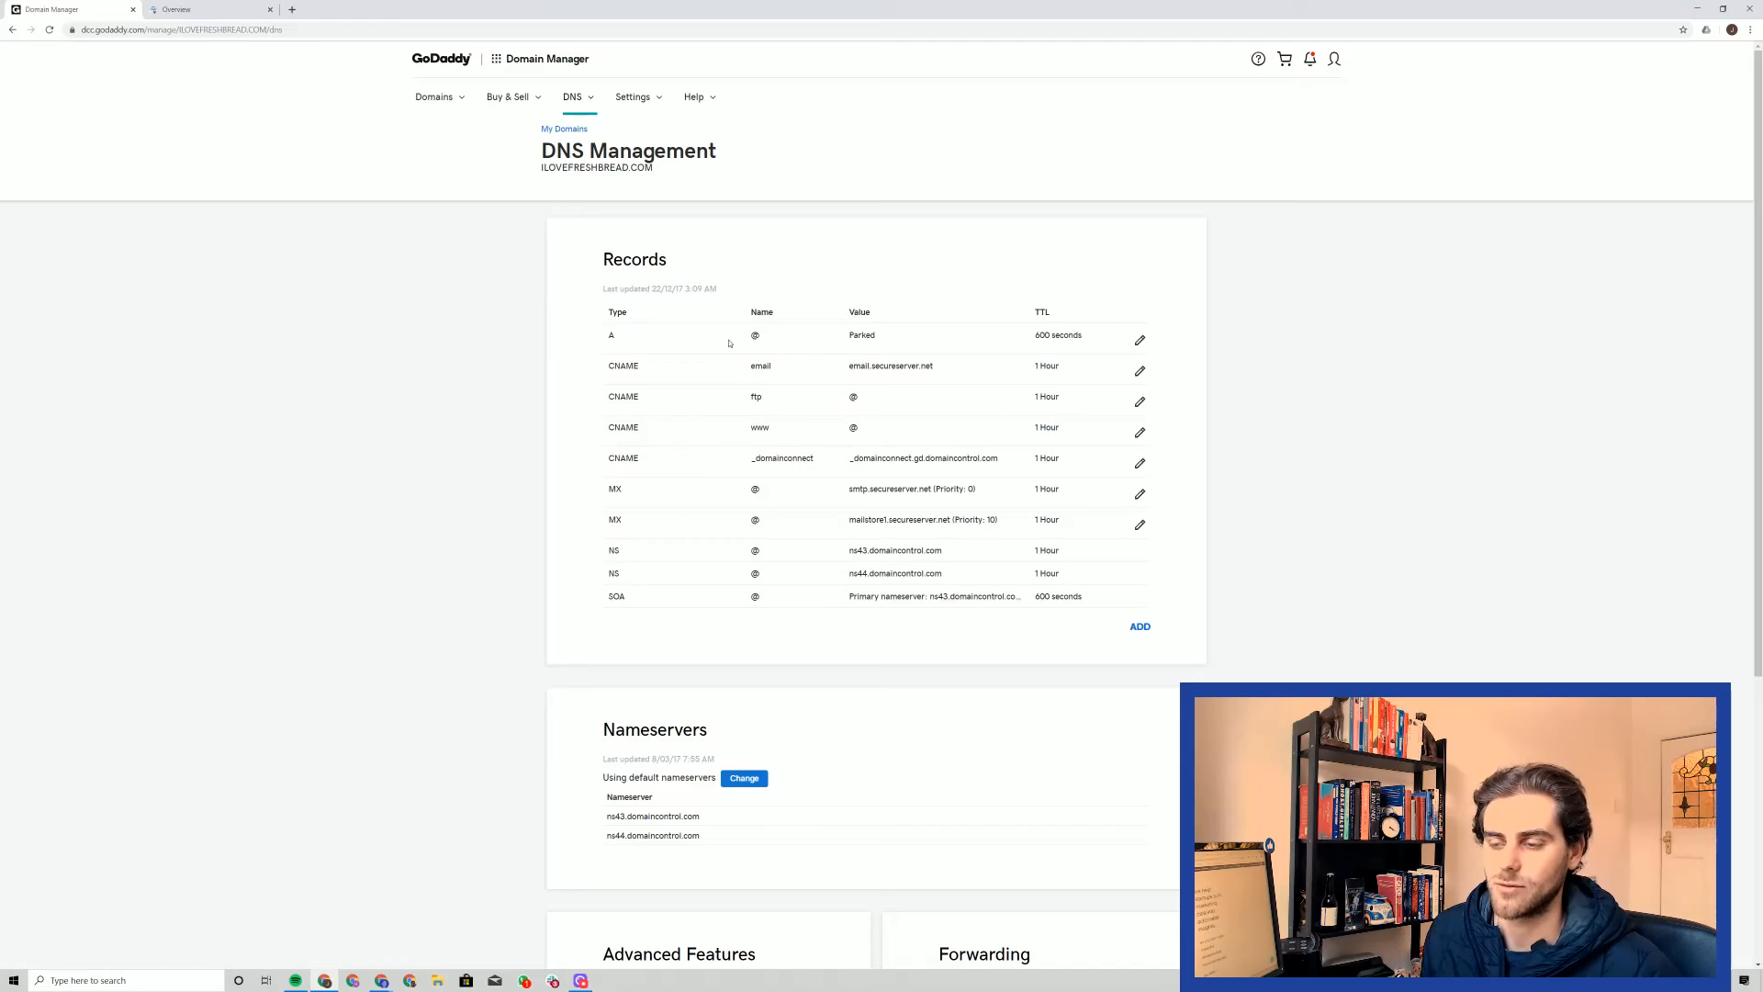
left_click_drag(599, 250, 1166, 600)
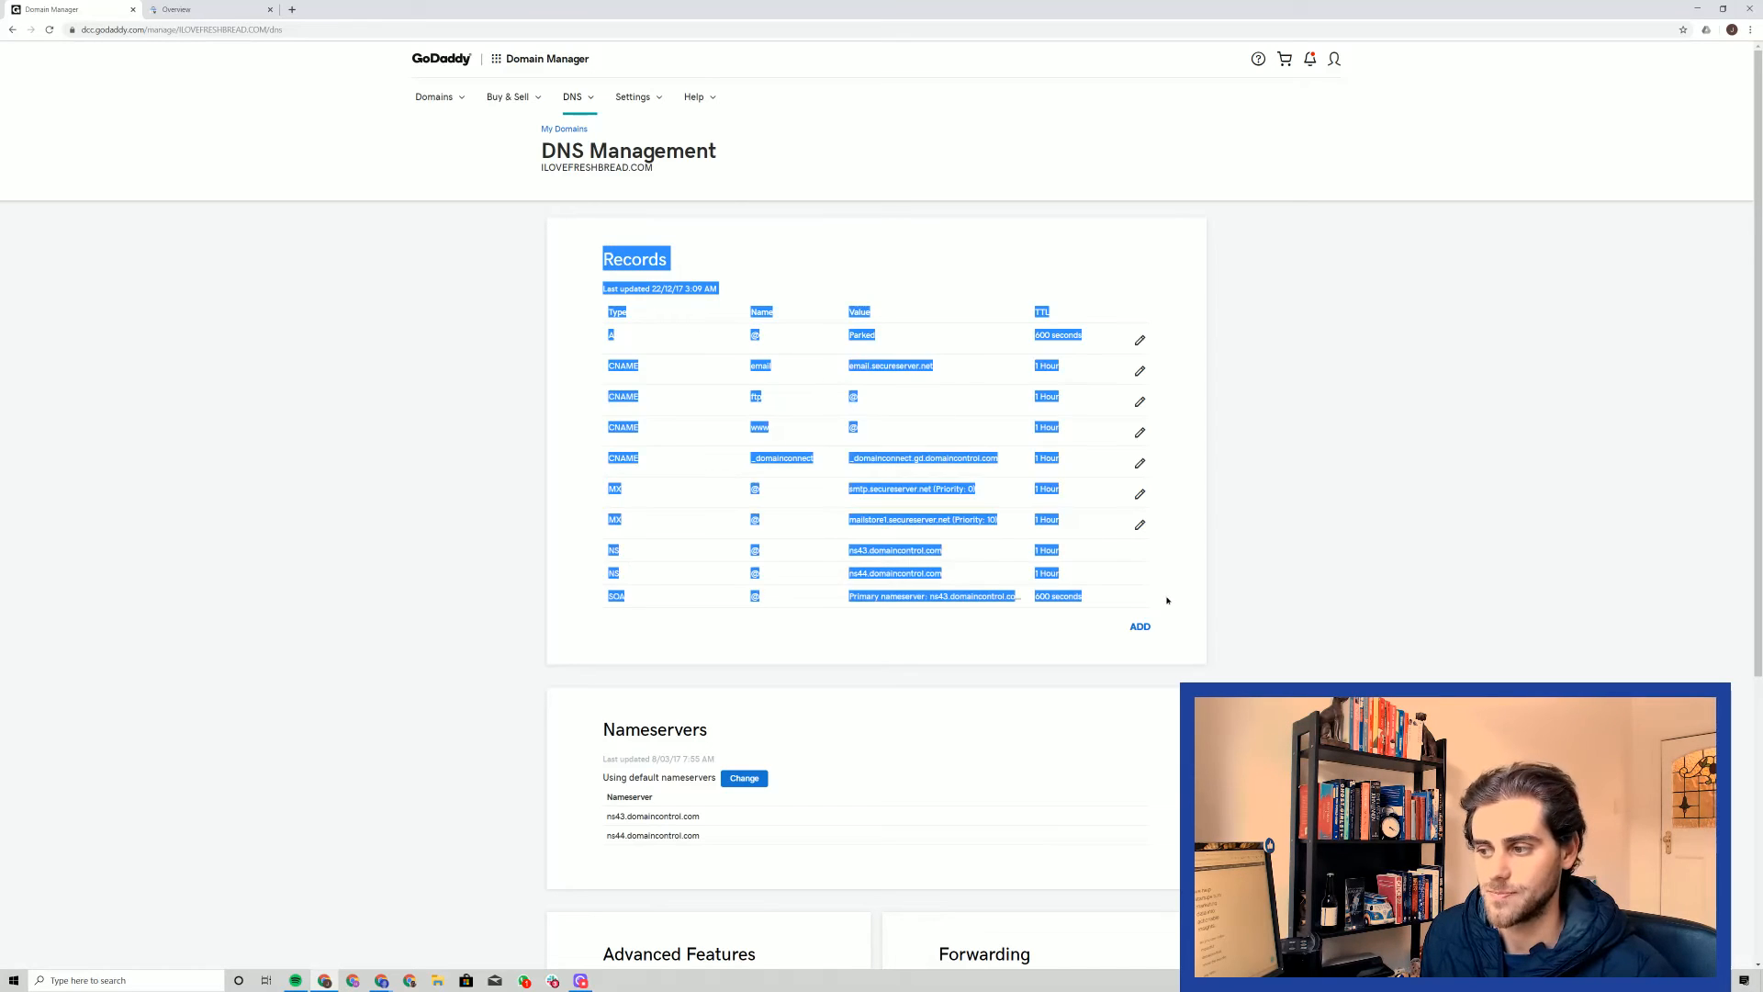
left_click(1281, 574)
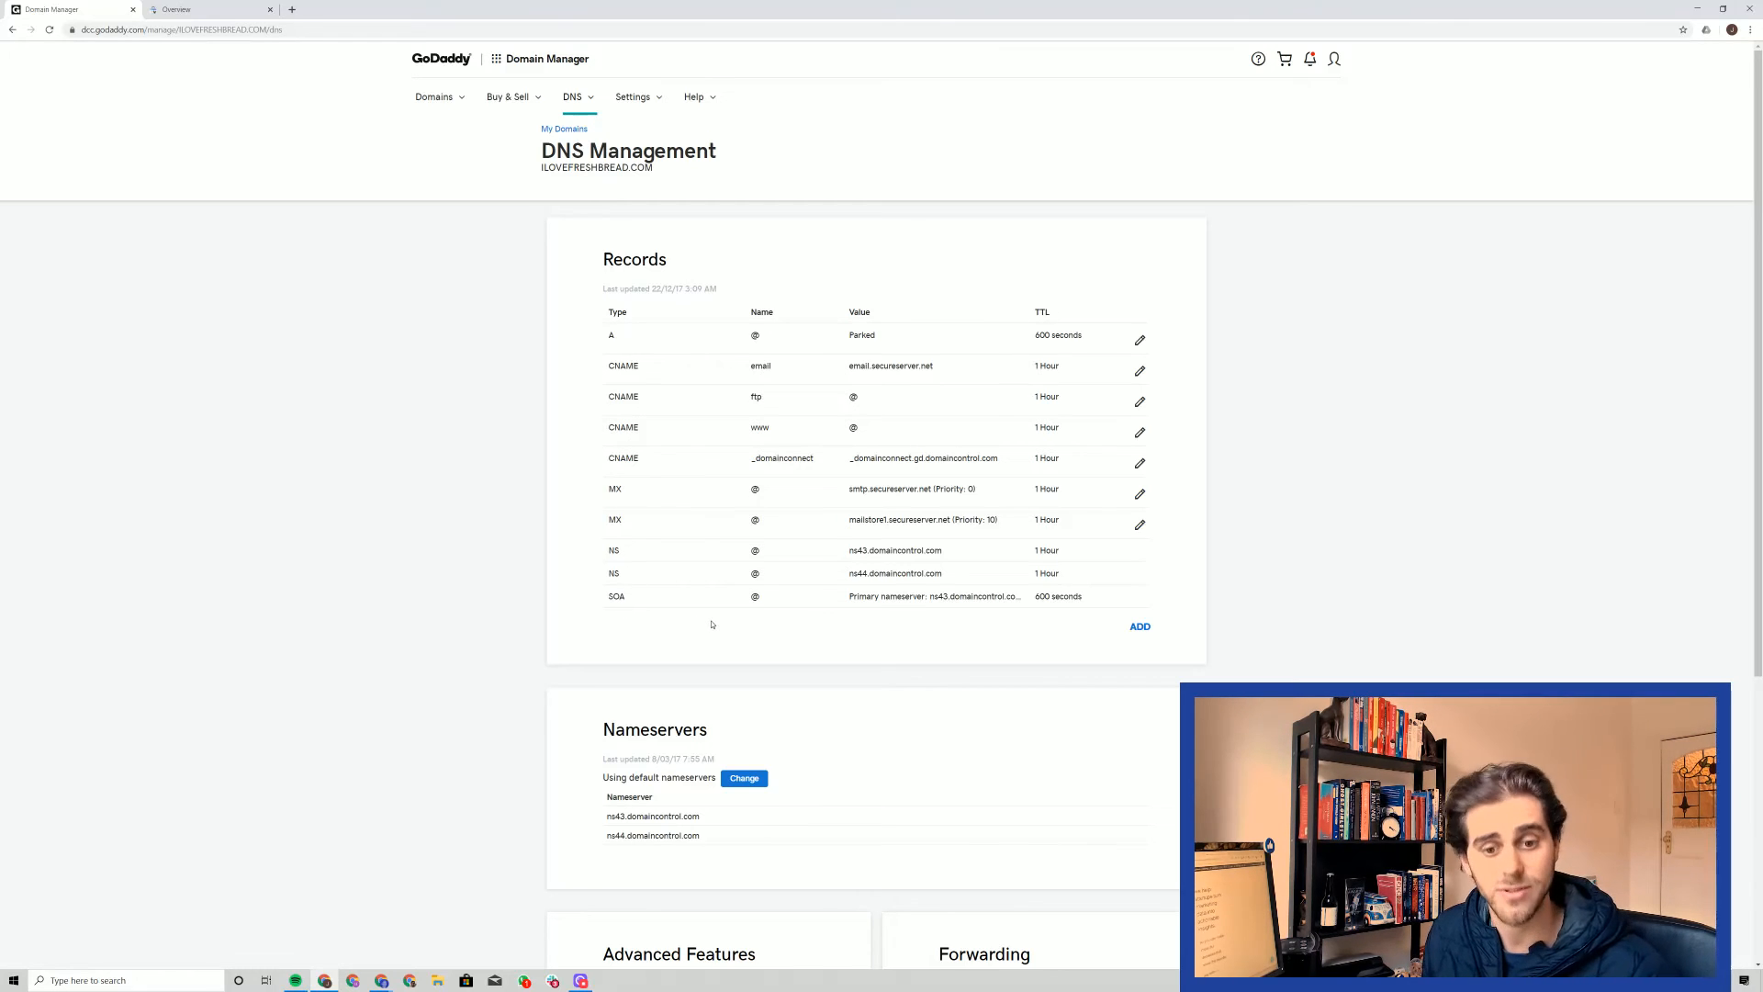
left_click(1140, 628)
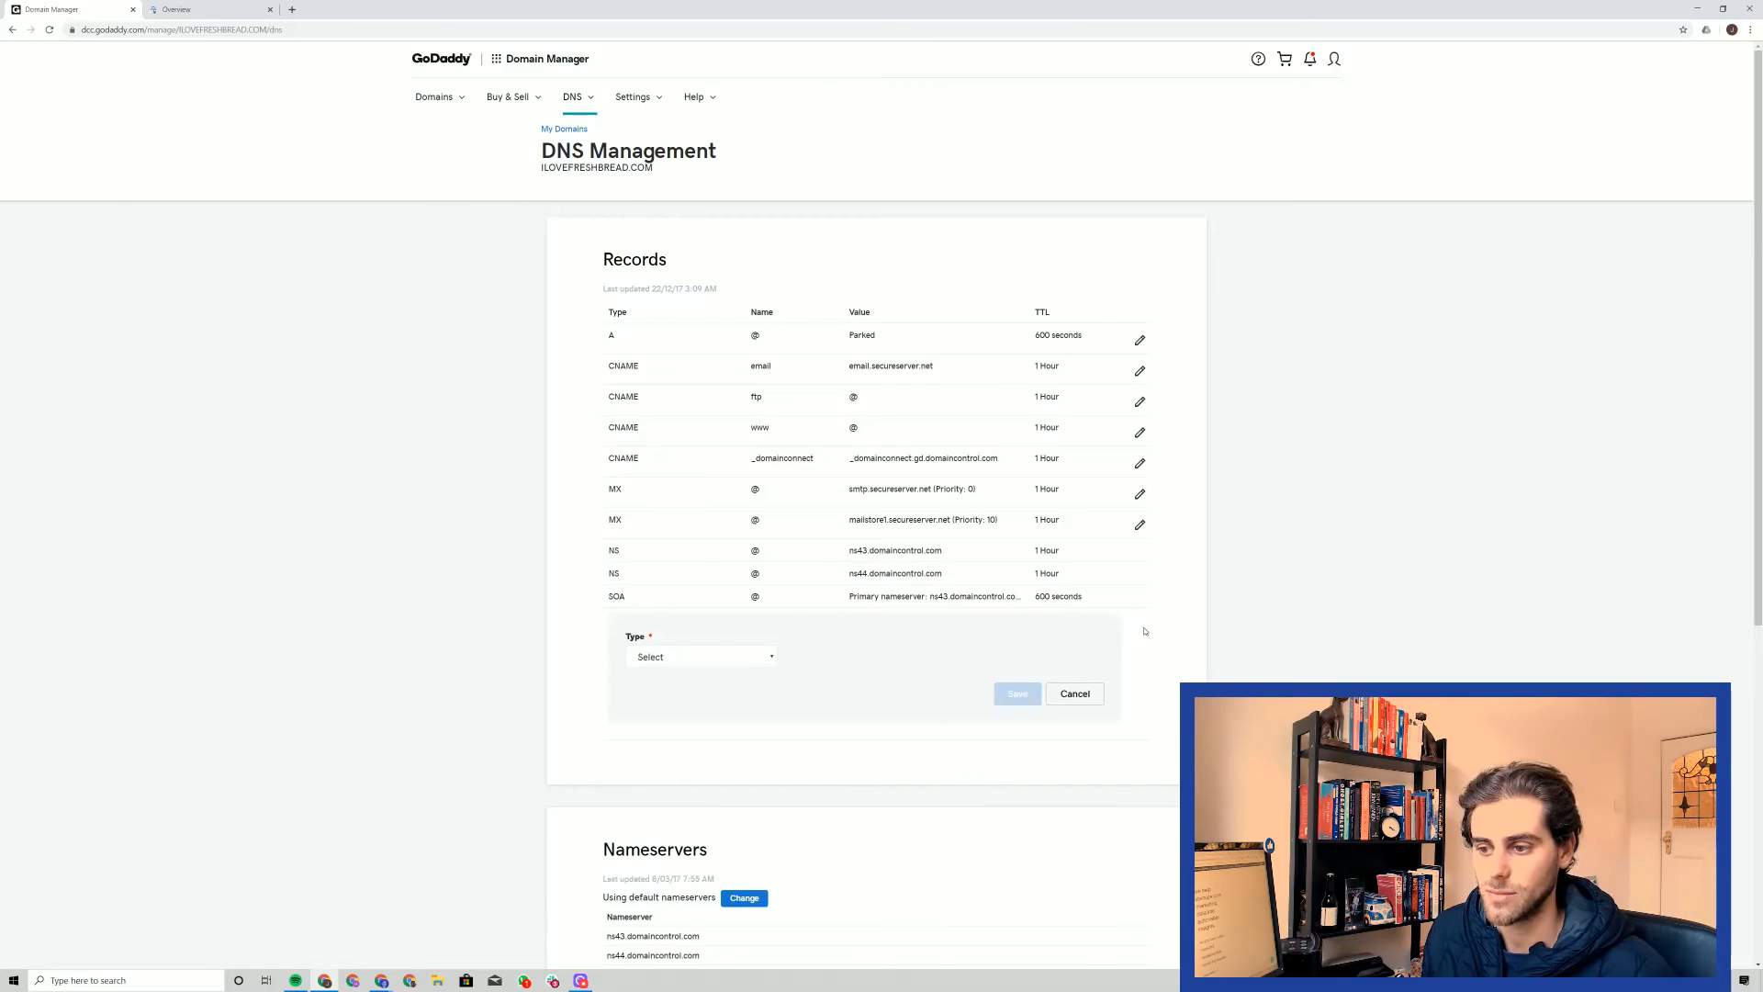
scroll(1145, 631, "down", 1)
left_click(701, 543)
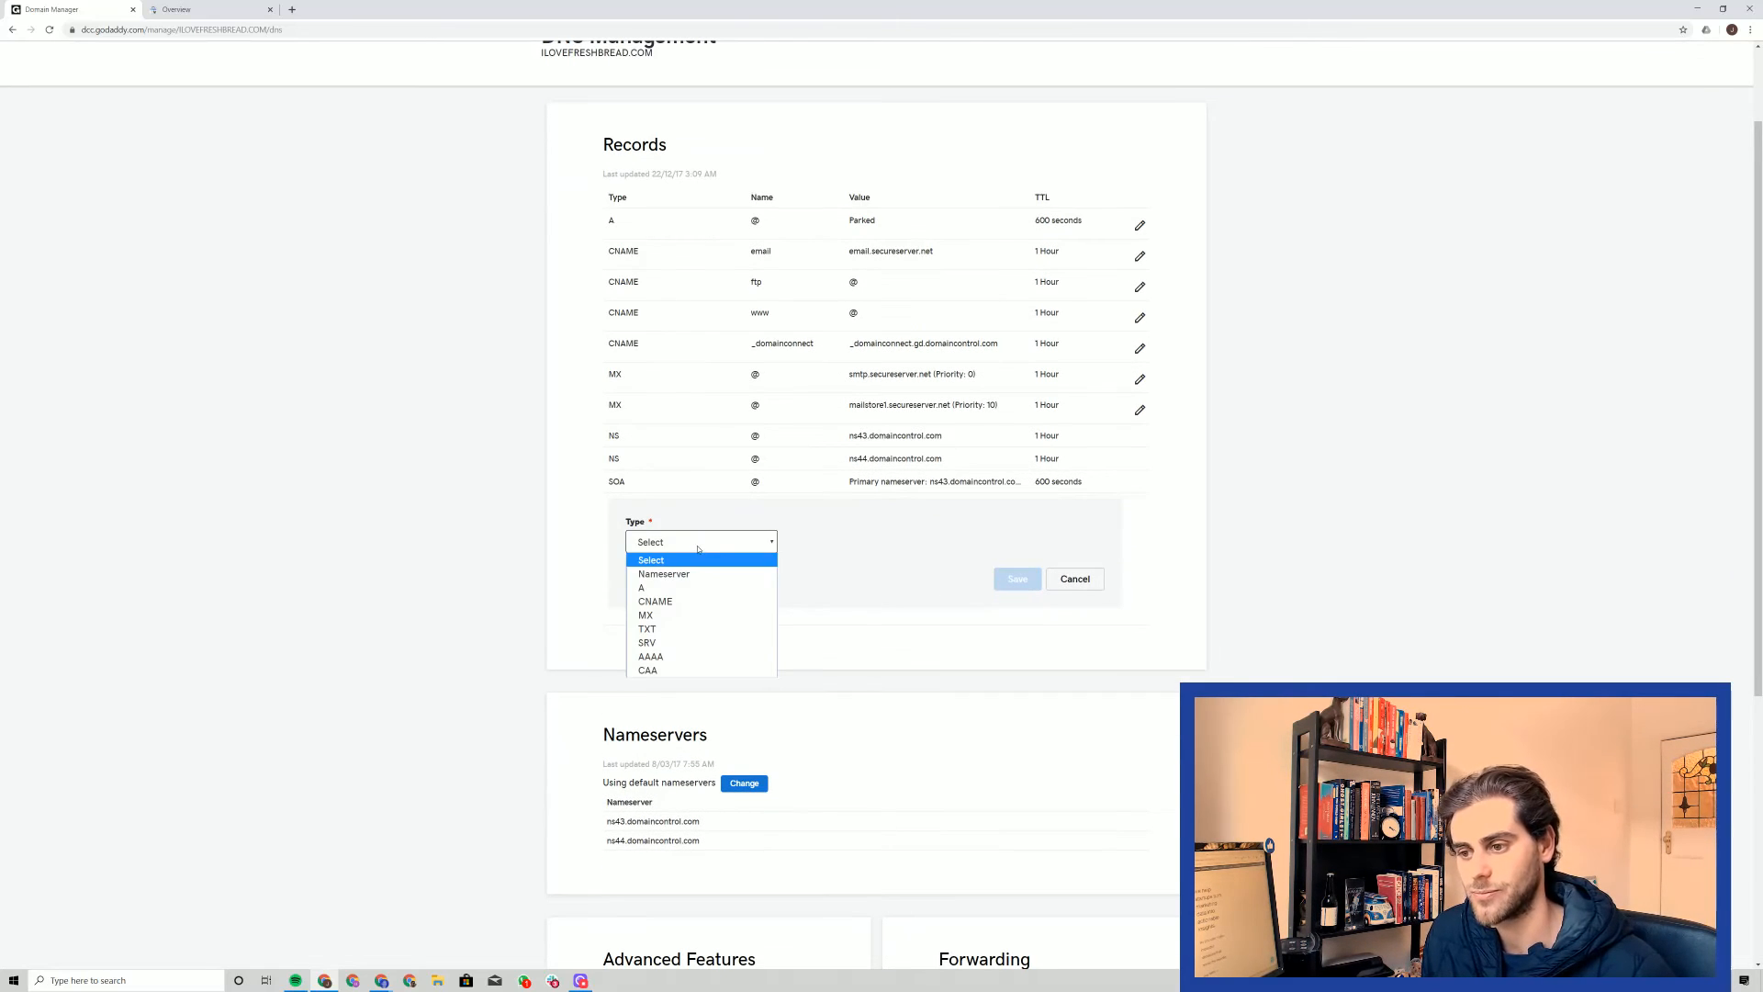
left_click(684, 628)
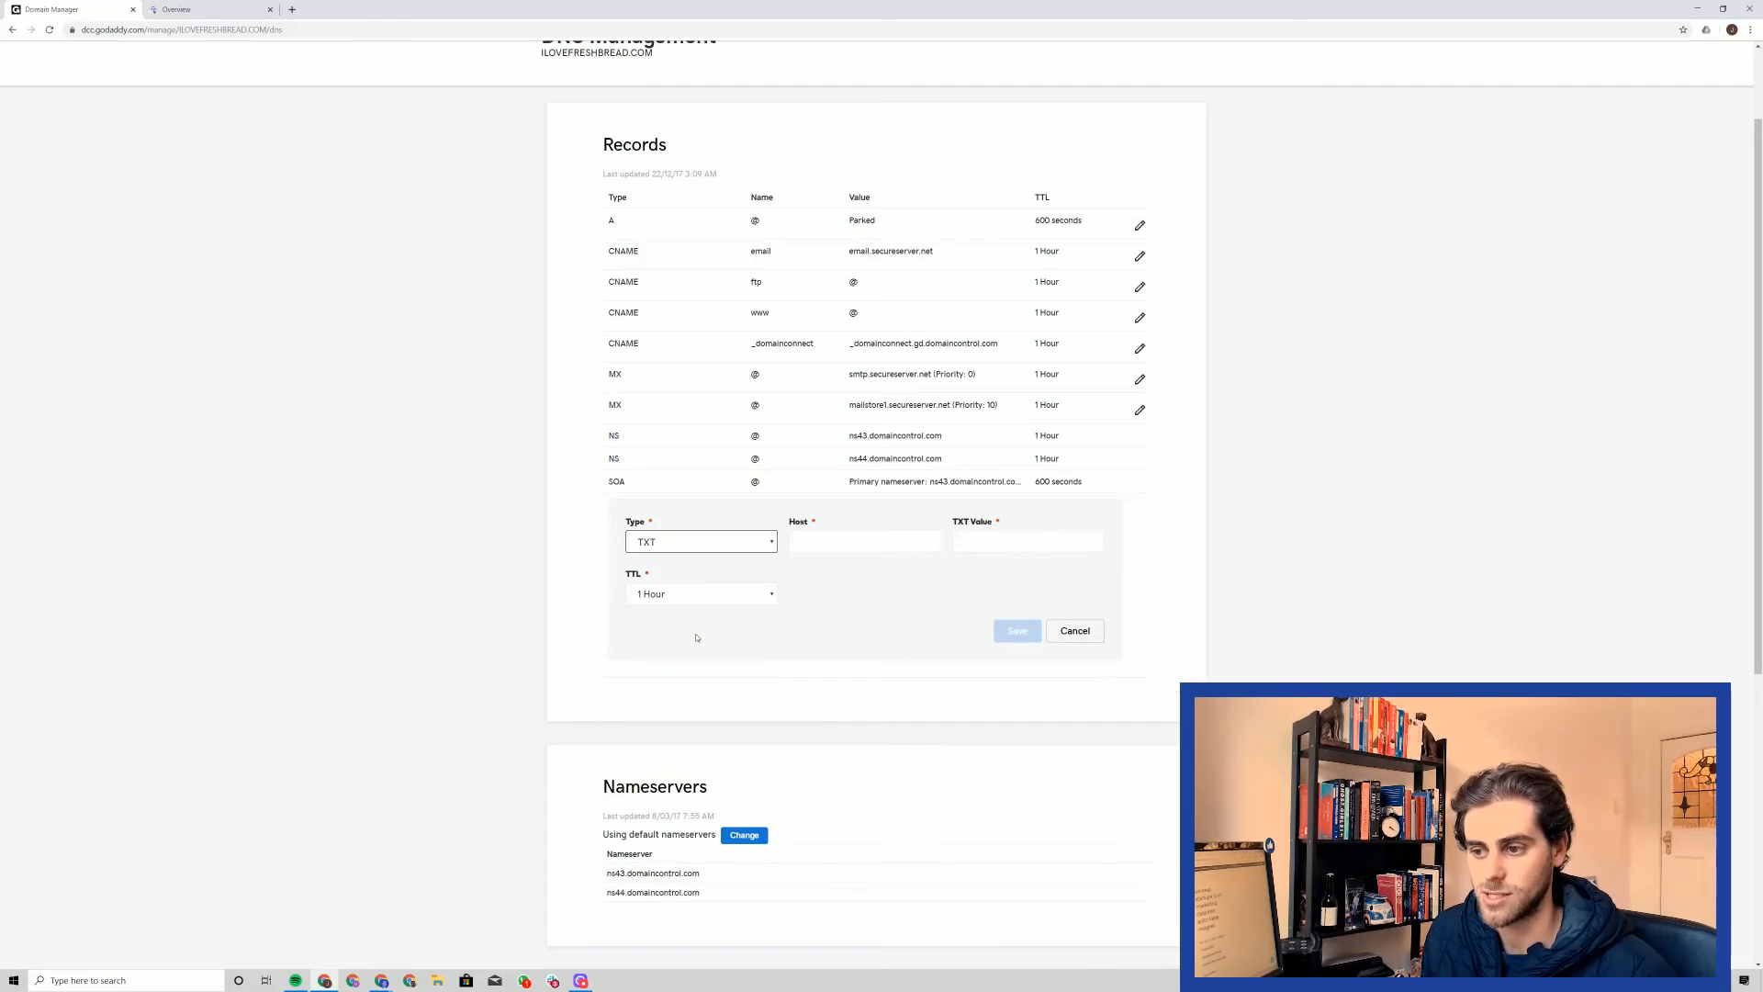
Fill in the TXT record with host @, the copied site verification code and a TTL of 1 Hour, and save it
left_click(819, 542)
type("@")
key("Tab")
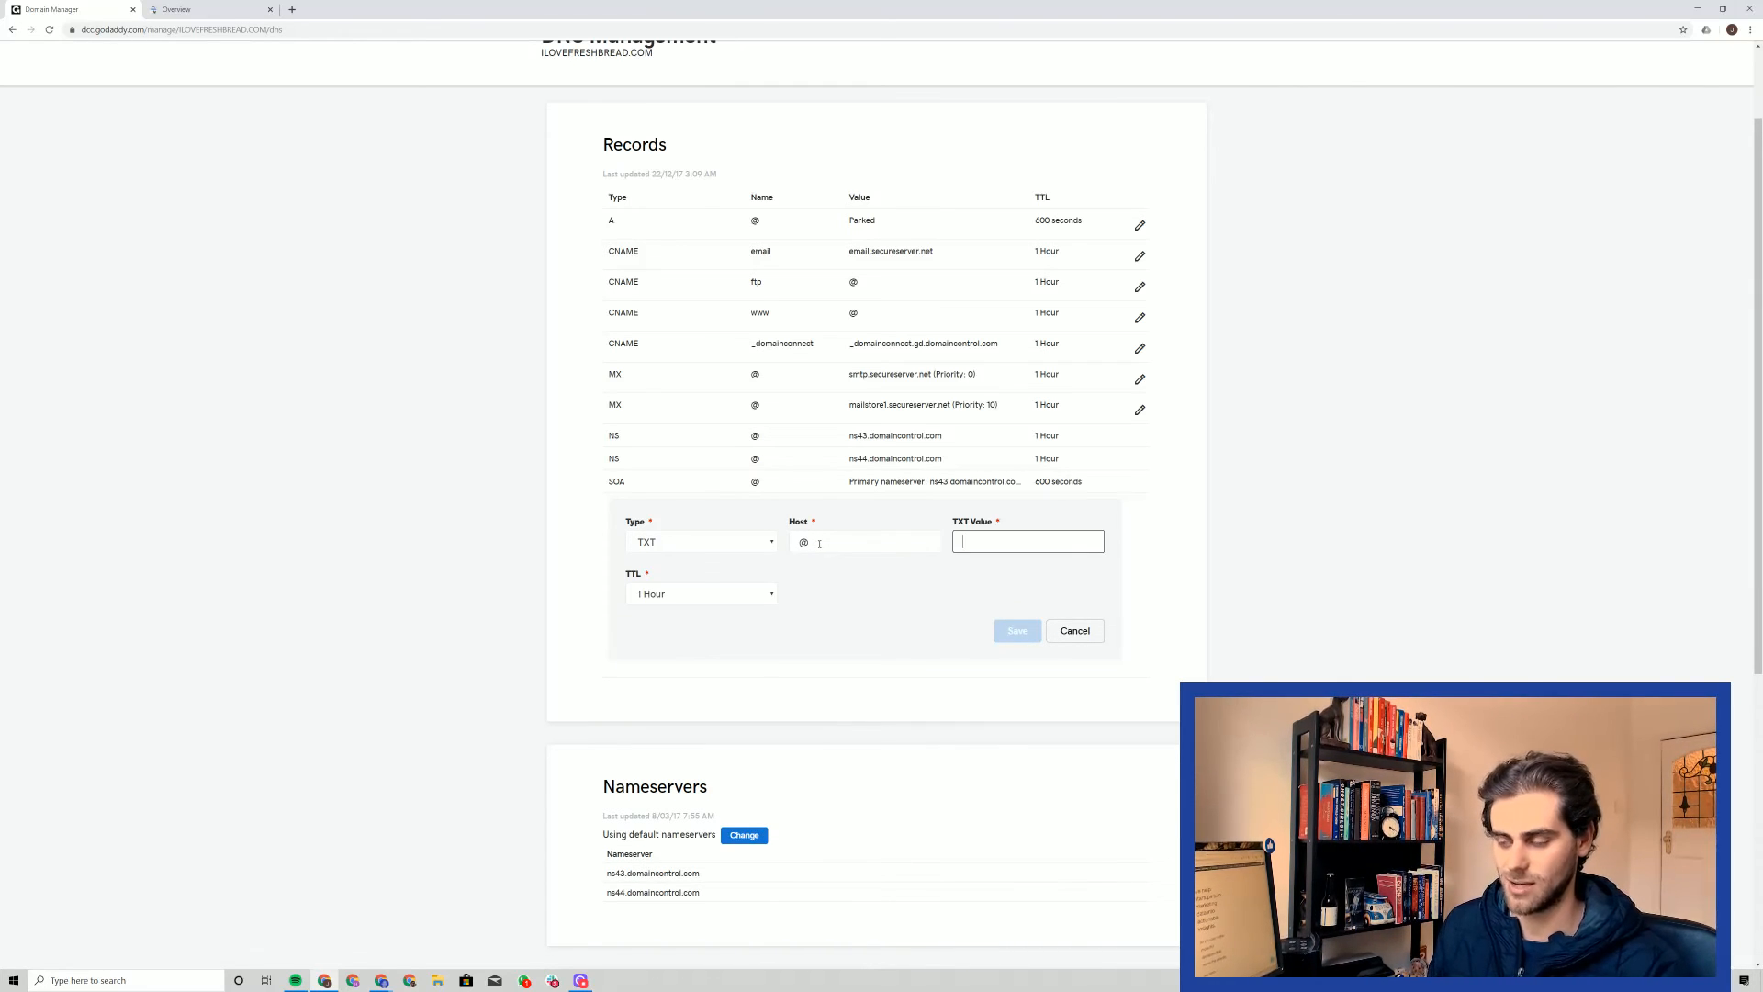
key("ctrl+v")
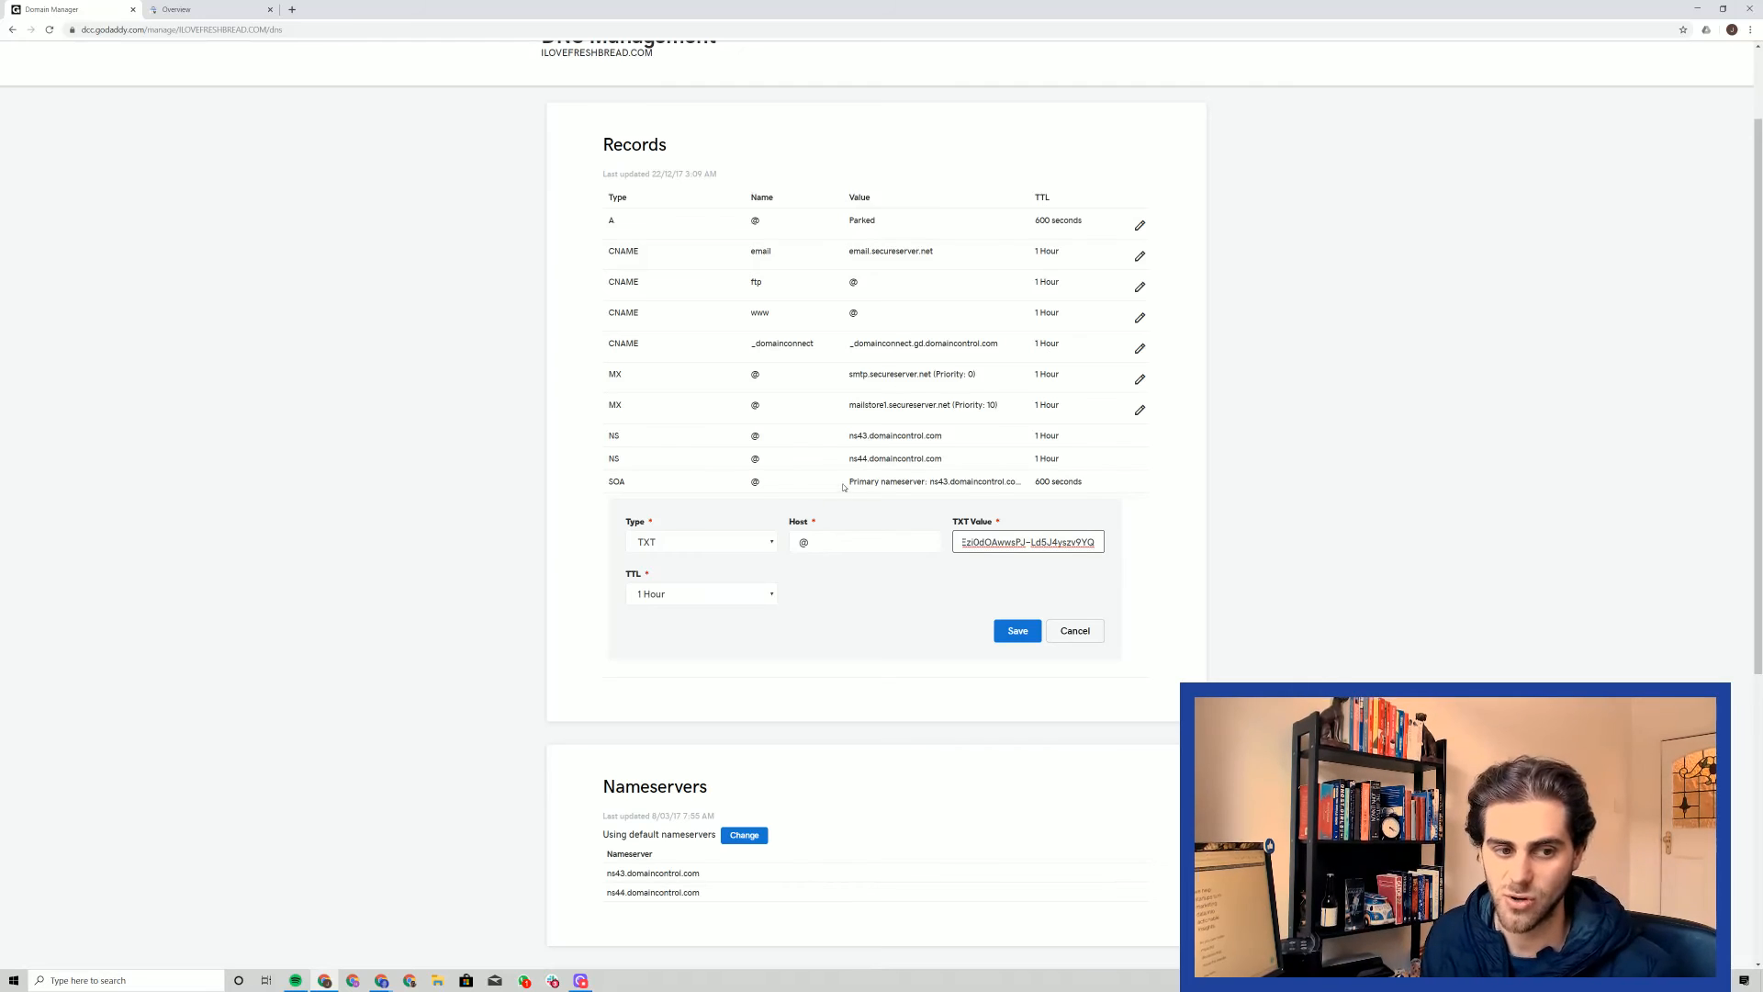
left_click(792, 593)
left_click(771, 597)
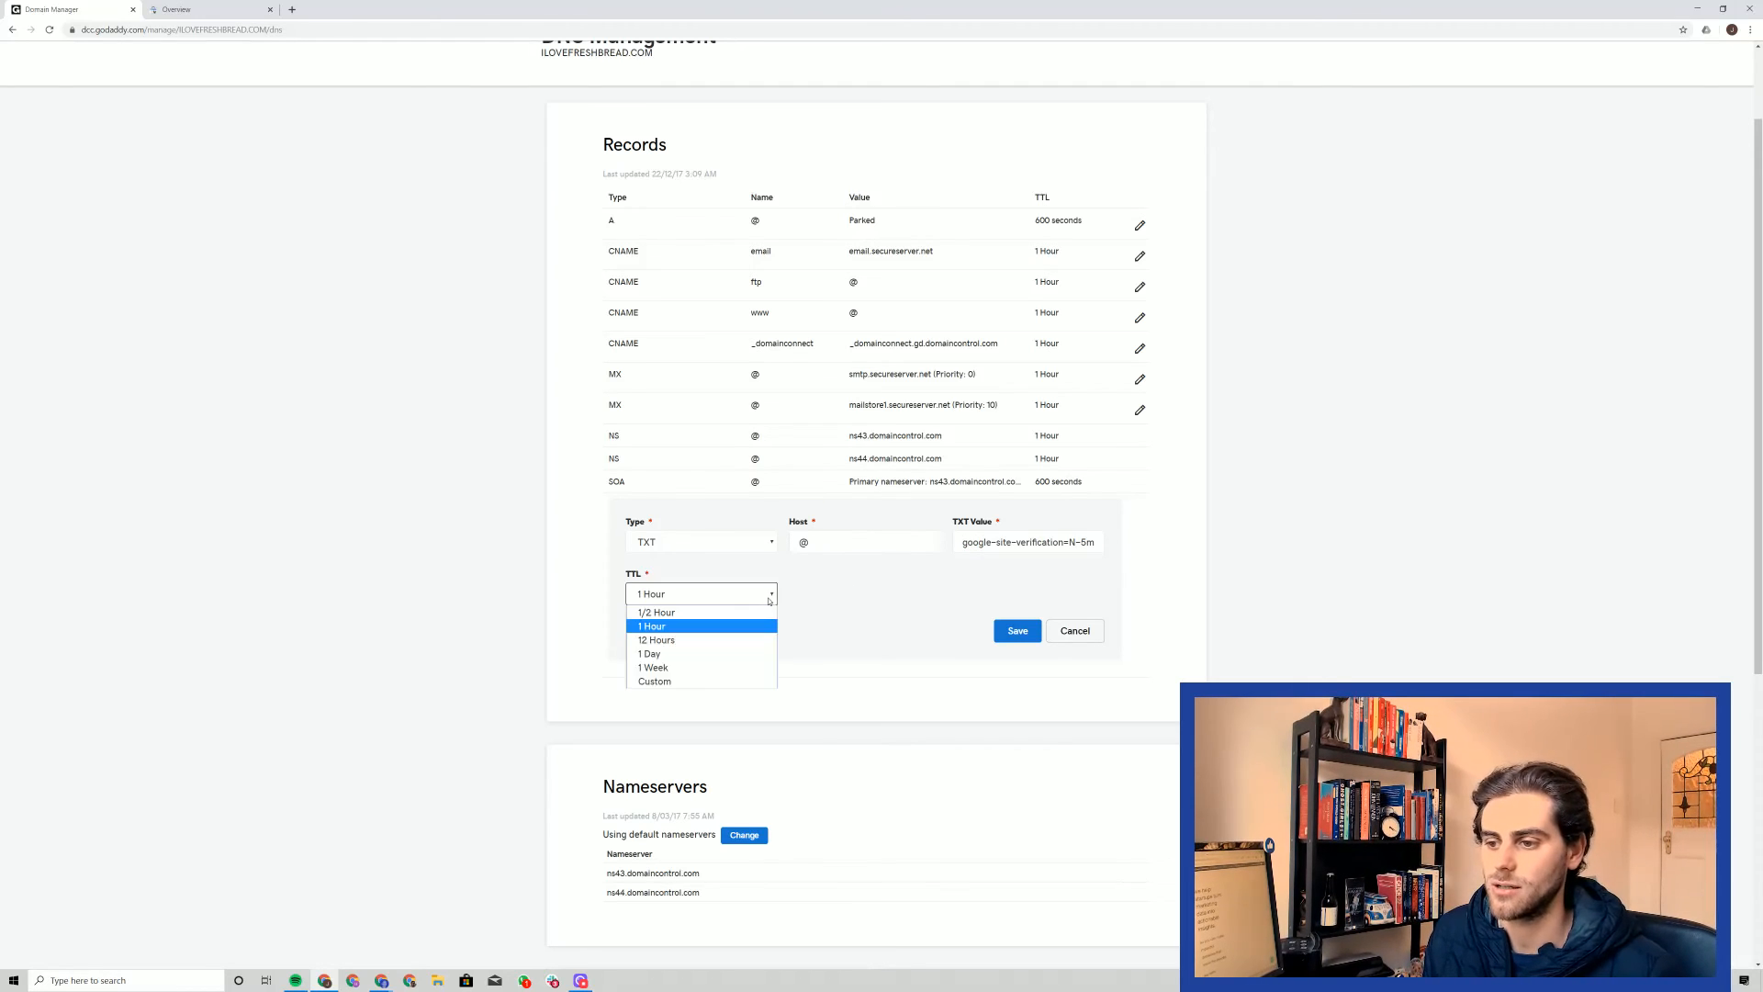
left_click(732, 628)
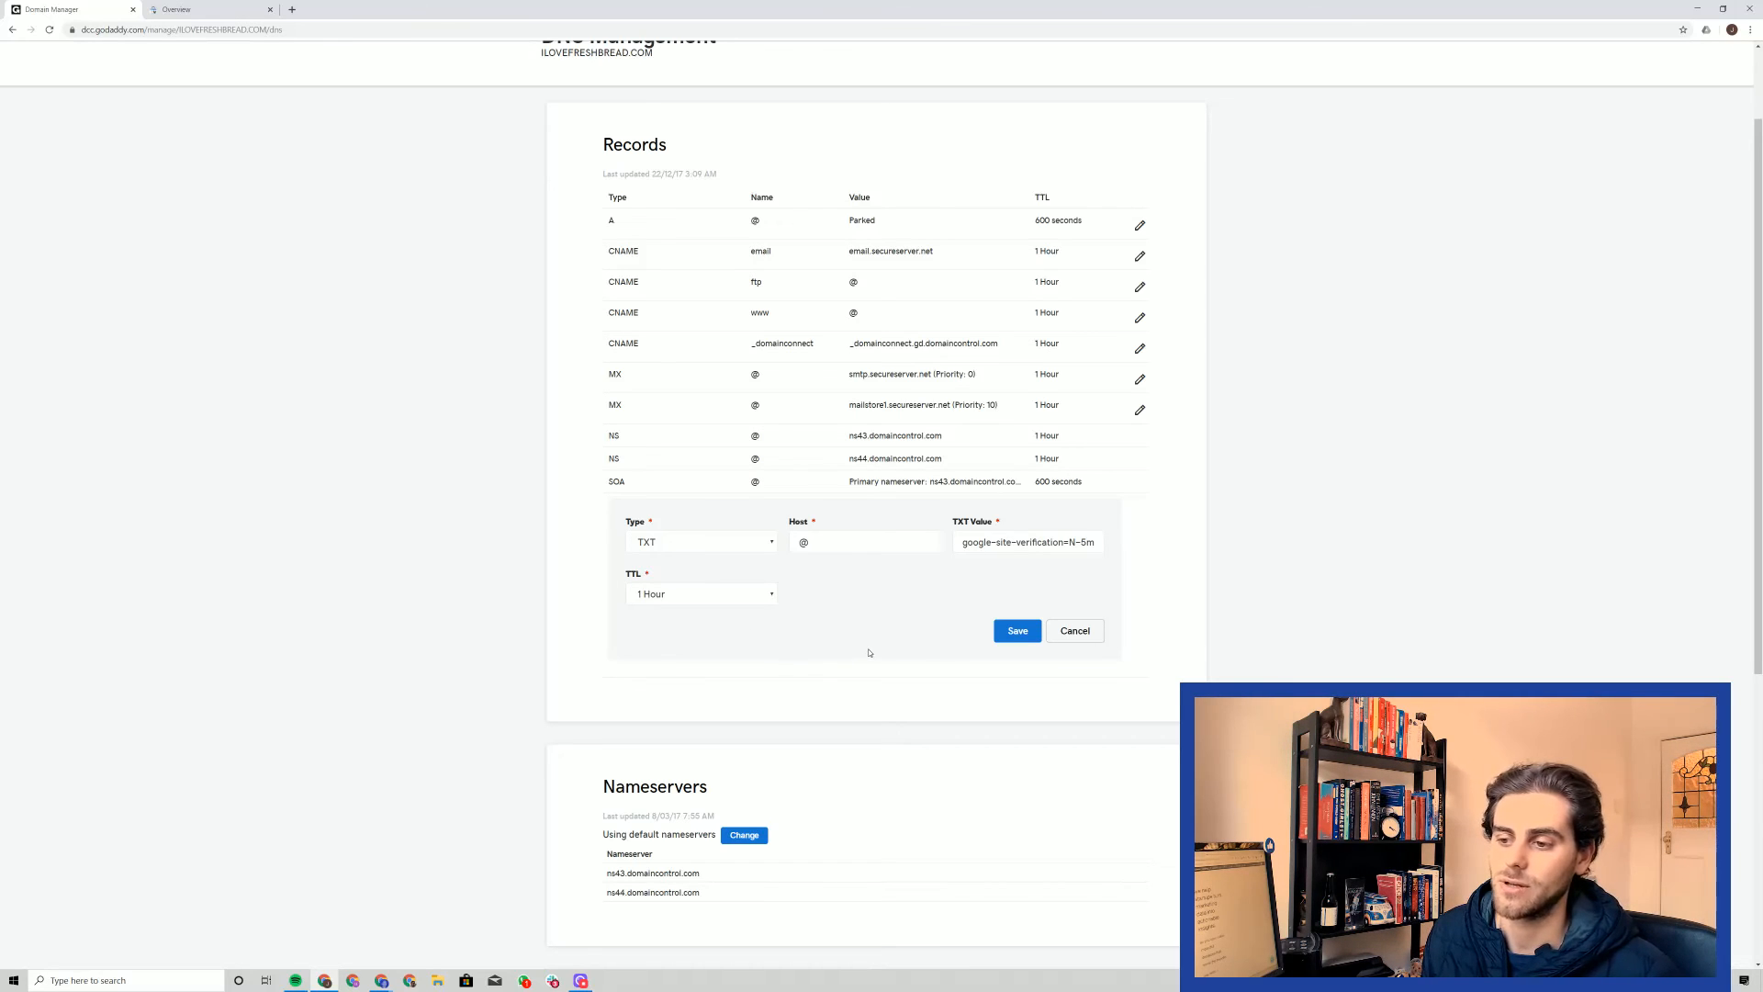
left_click(1021, 632)
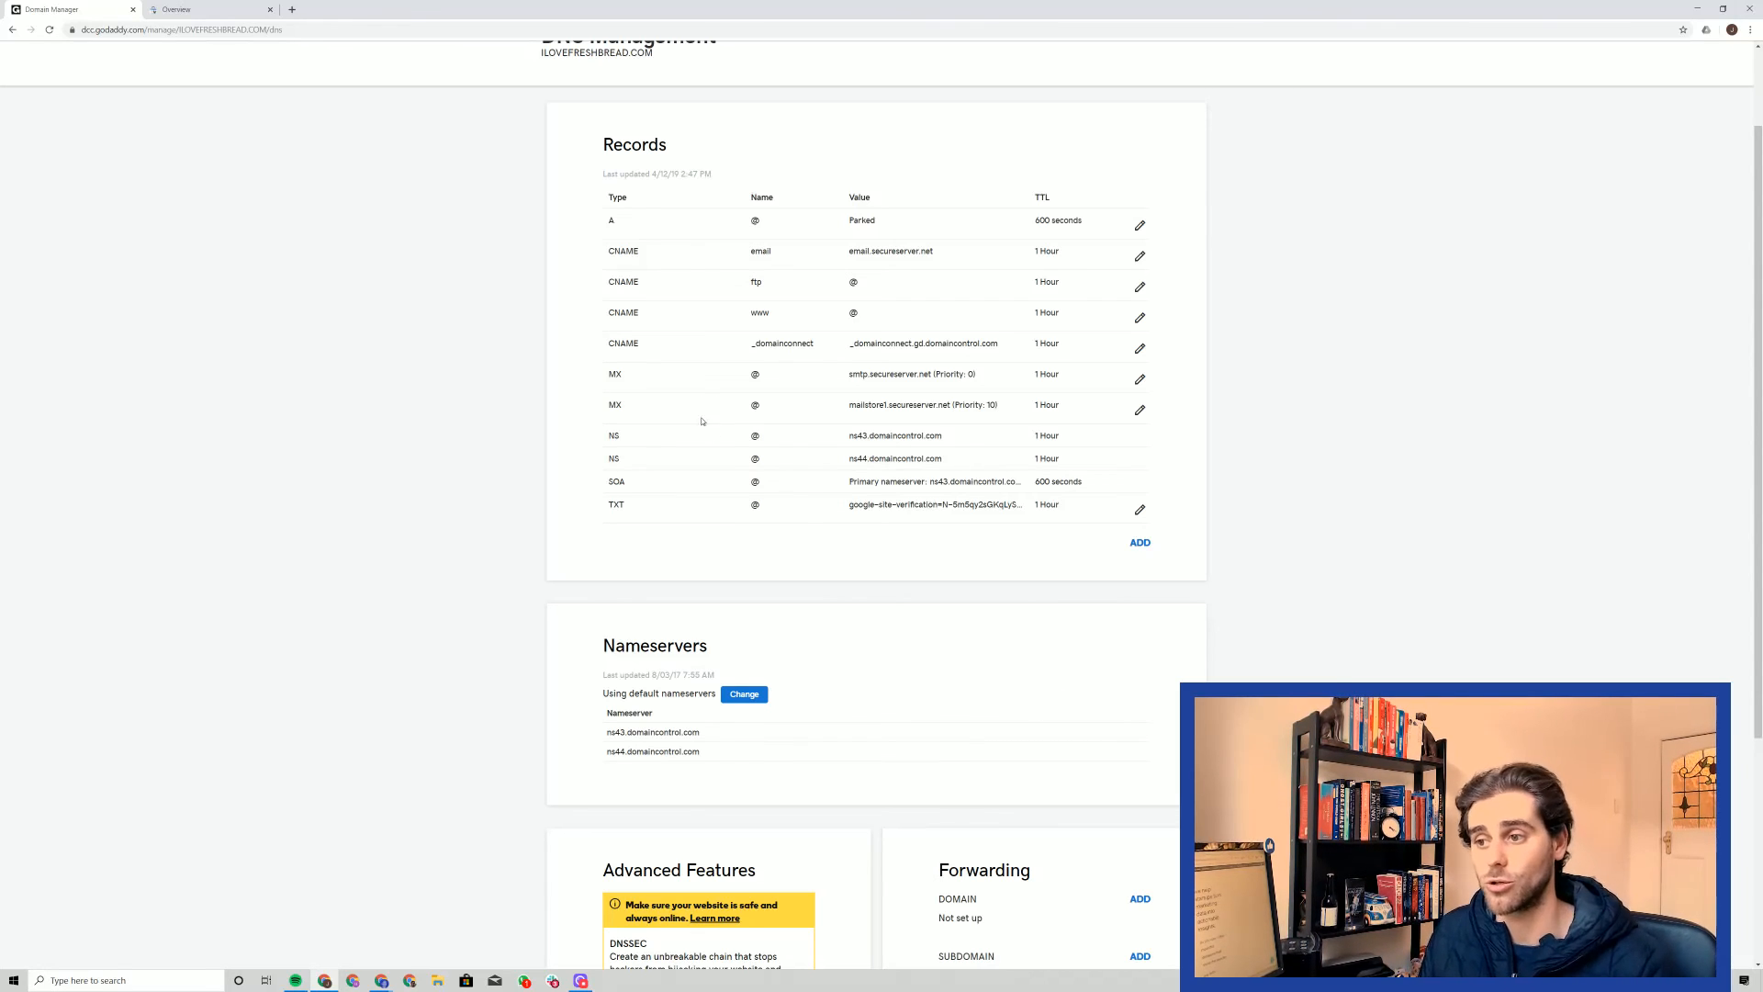
Return to Google Search Console, review the note about DNS change delays, and verify ownership of ilovefreshbread.com
left_click(211, 9)
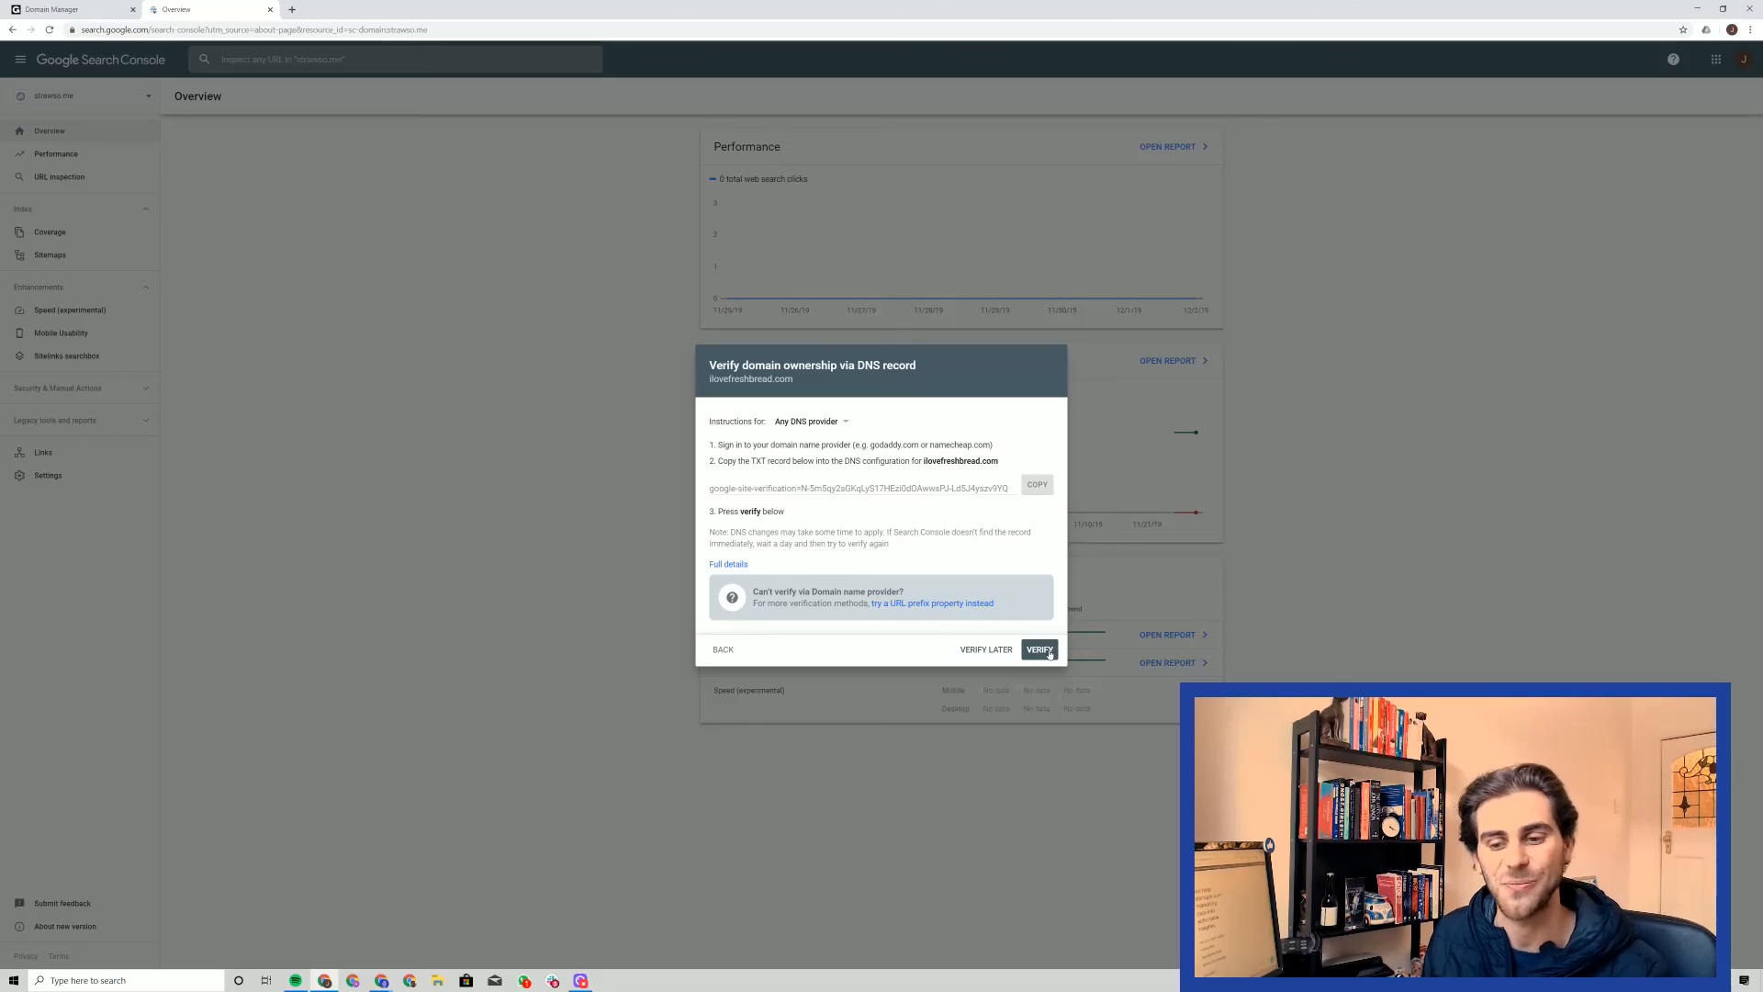
left_click_drag(716, 532, 900, 556)
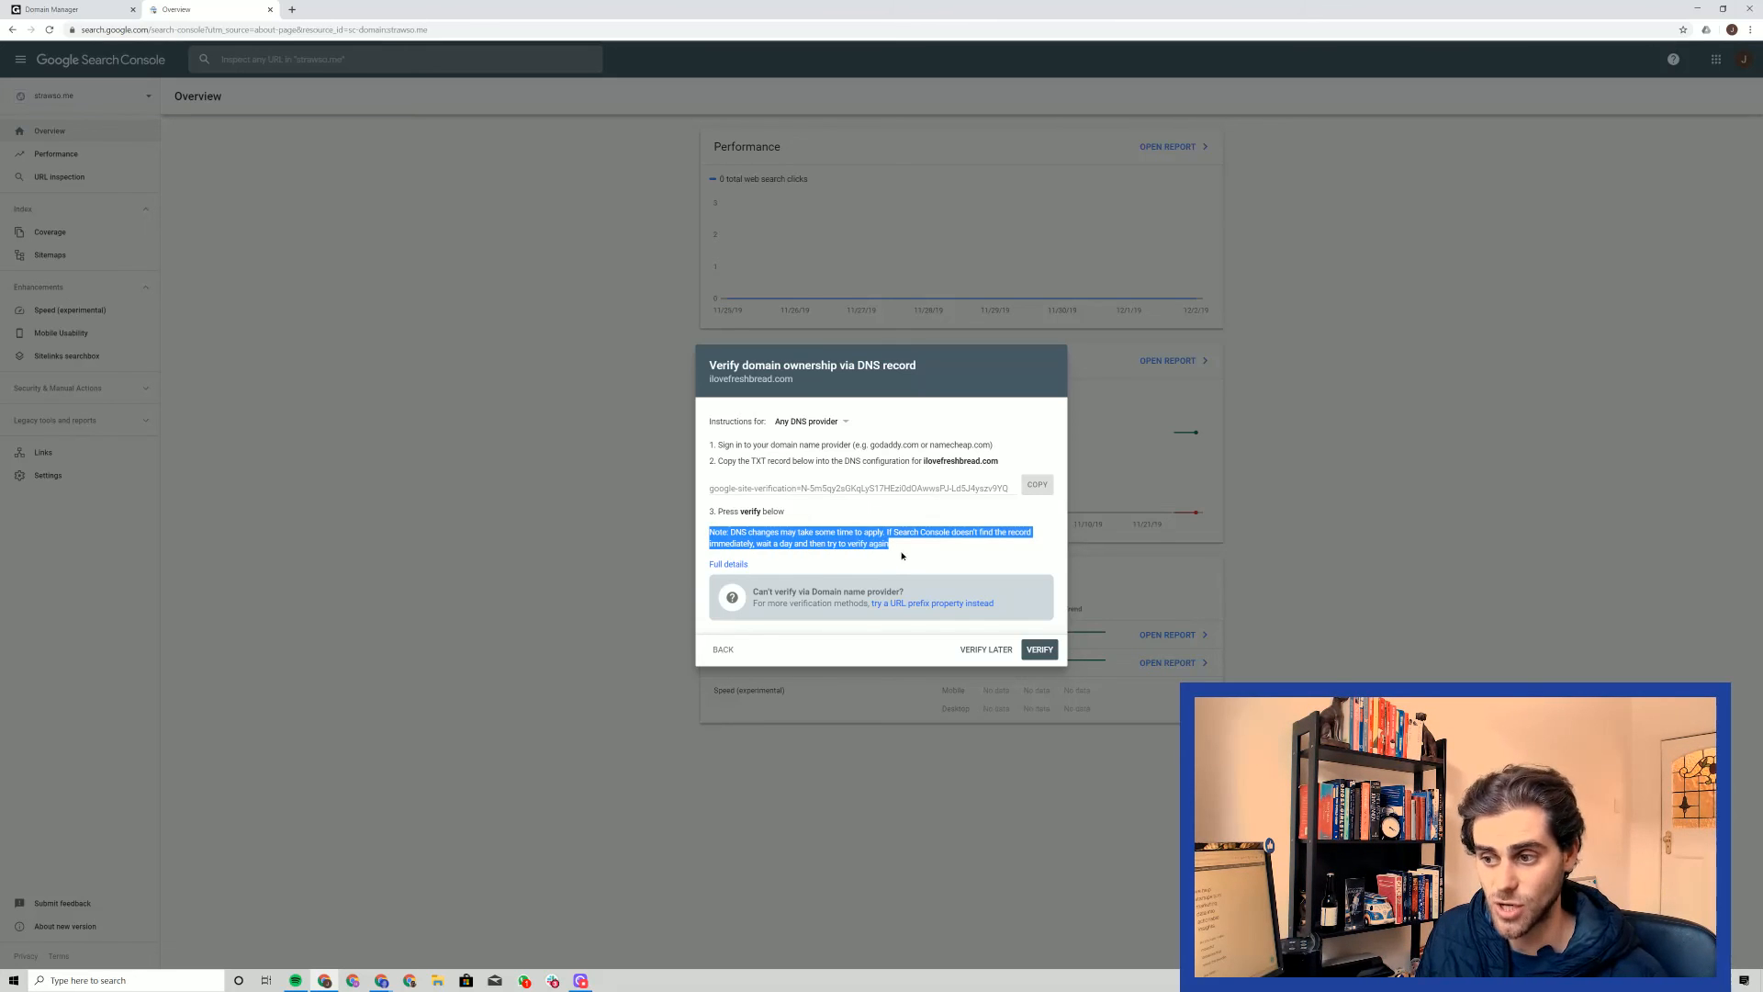
left_click(906, 555)
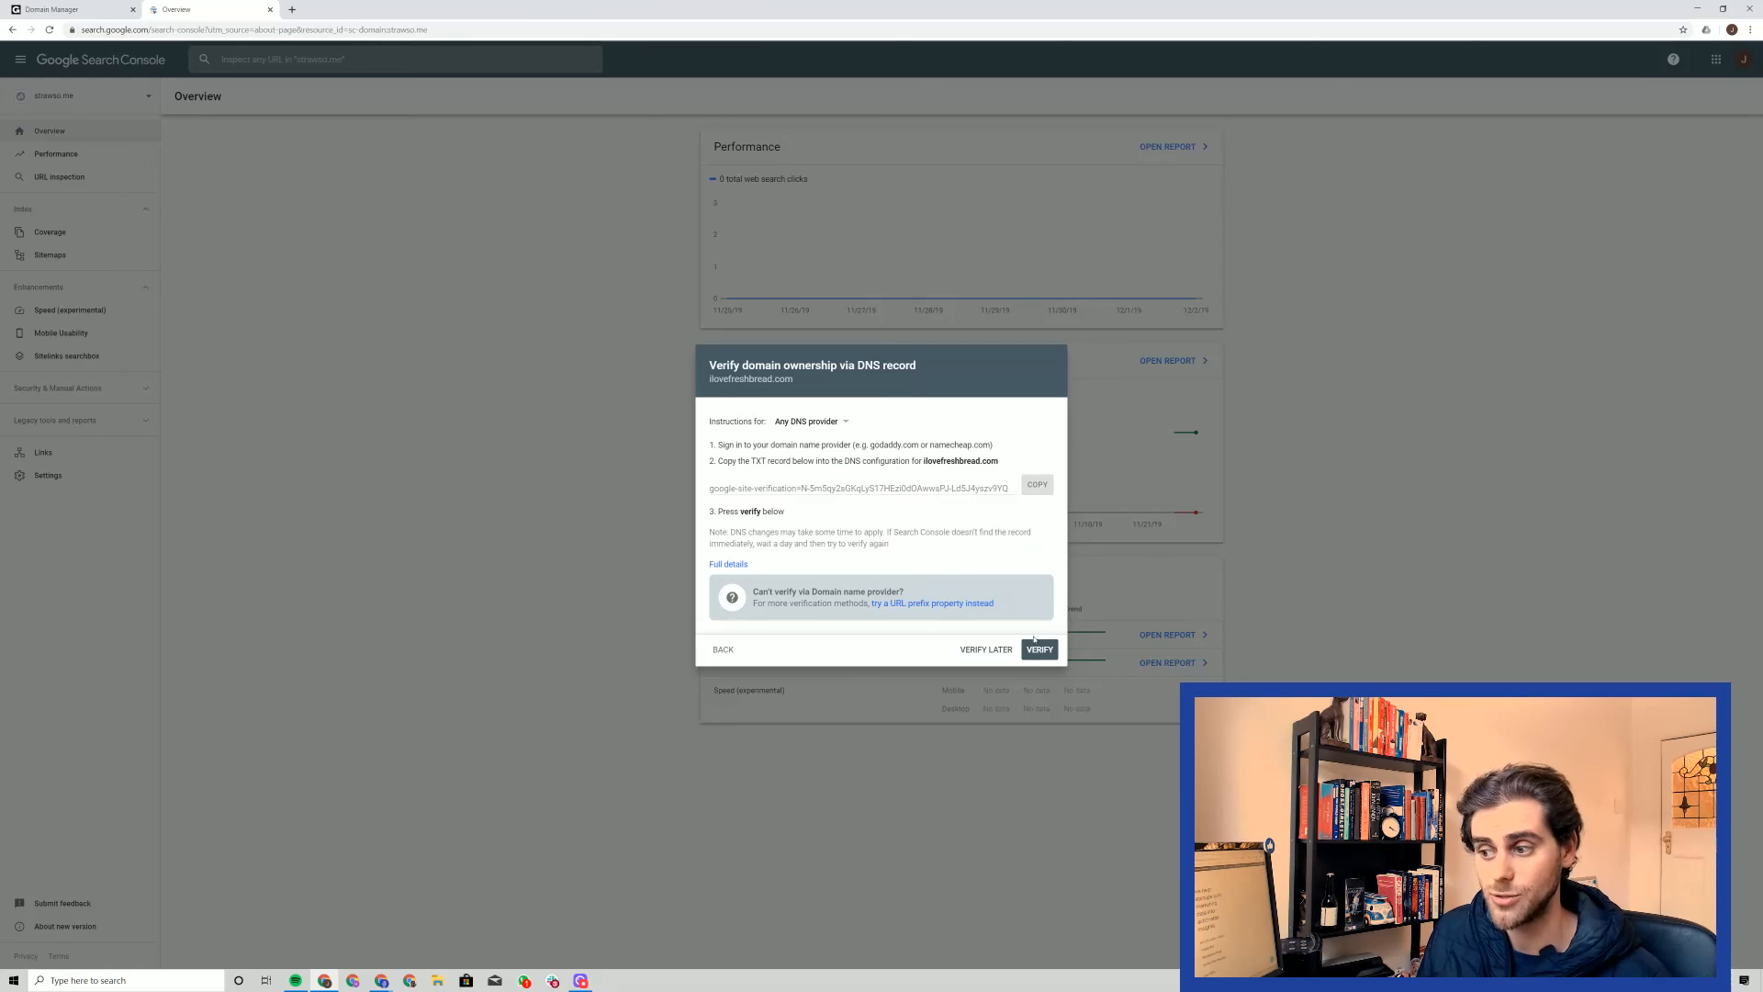
left_click(1039, 650)
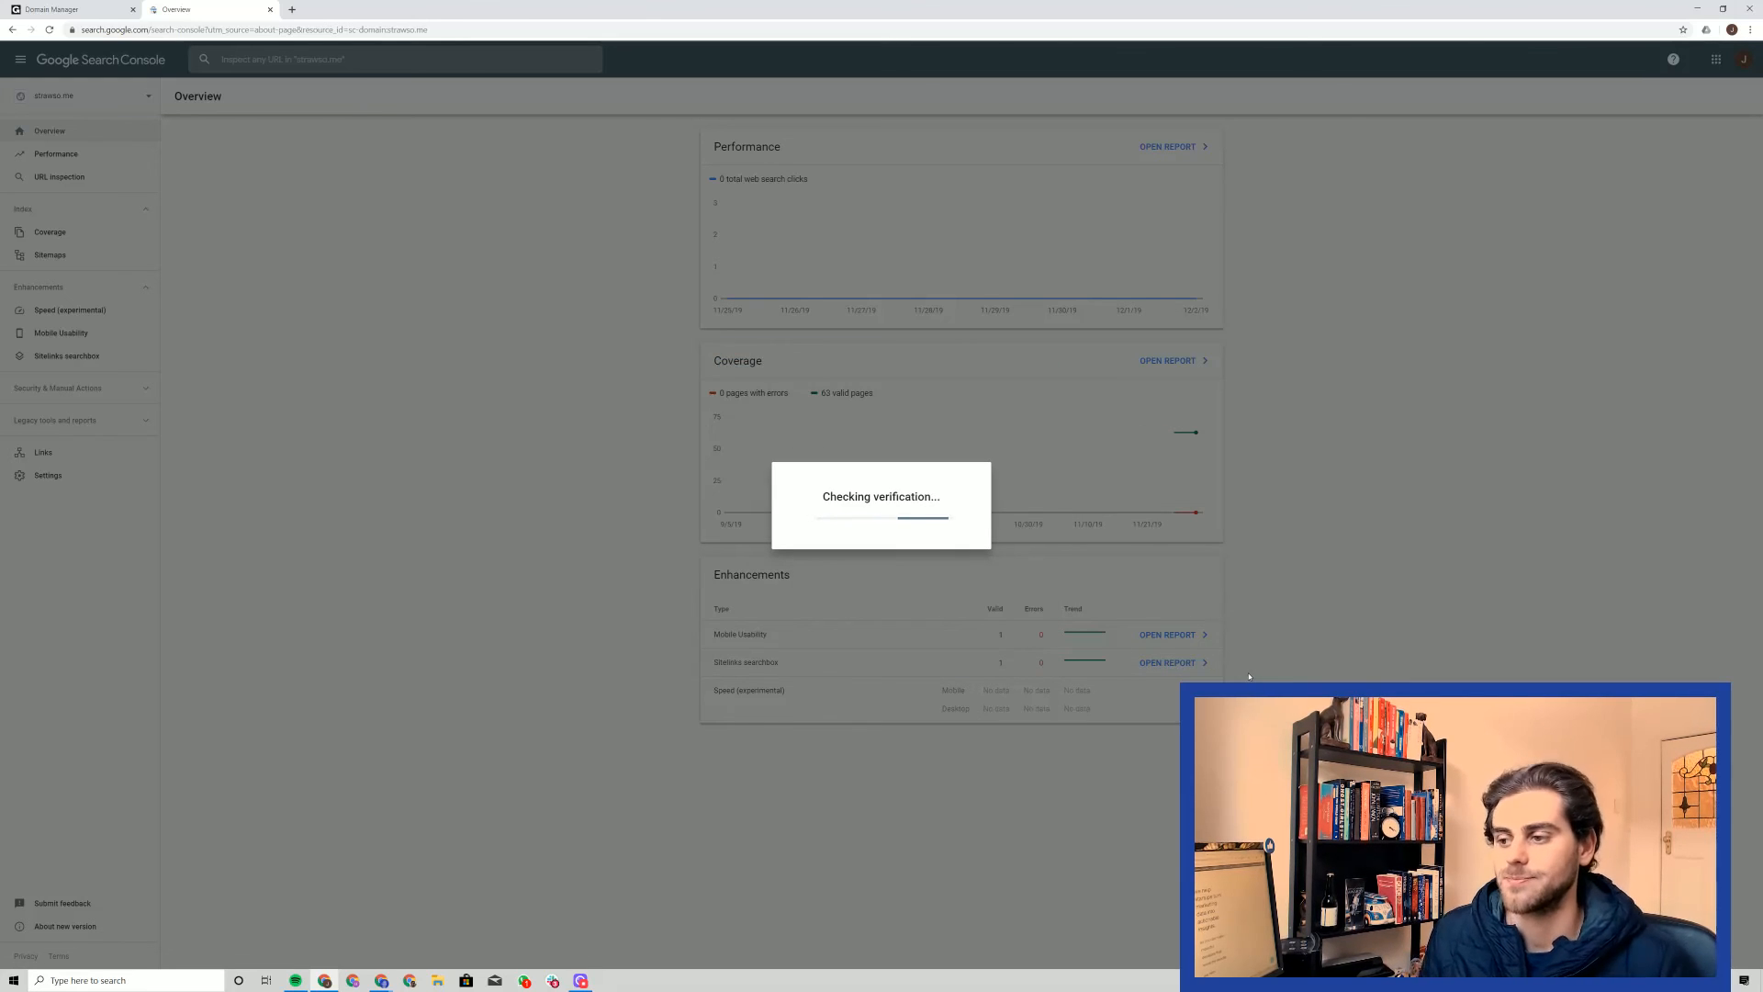